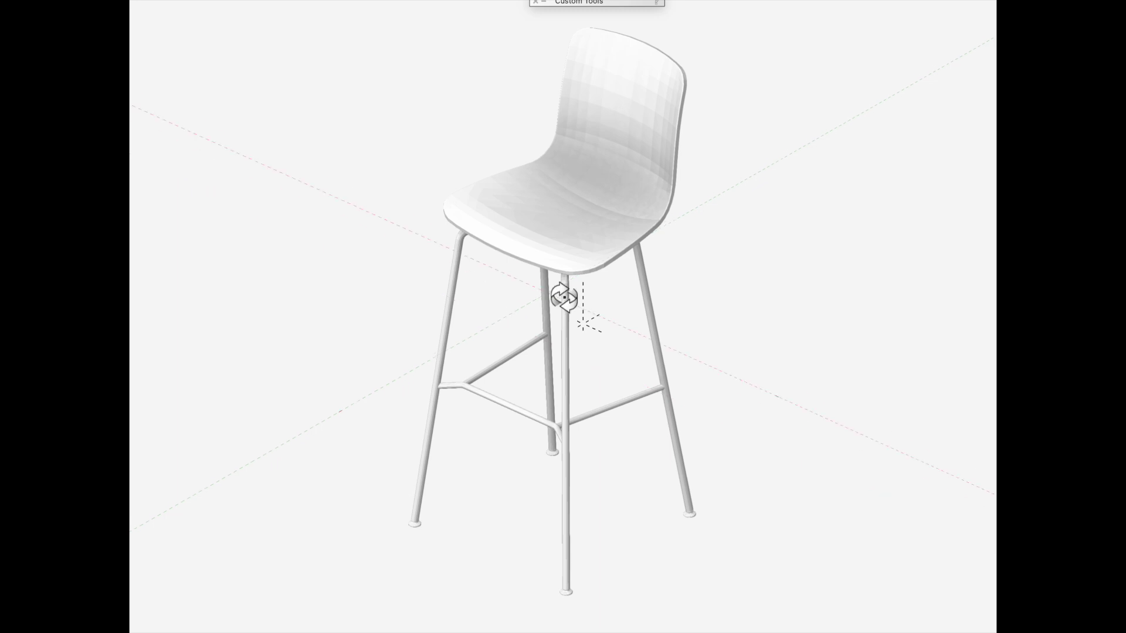
Delete the classes 0 and D2SNAP from the document, reassigning their objects to class None
{"action": "left_click", "coordinate": [564, 263]}
{"action": "key", "text": "super+shift+o"}
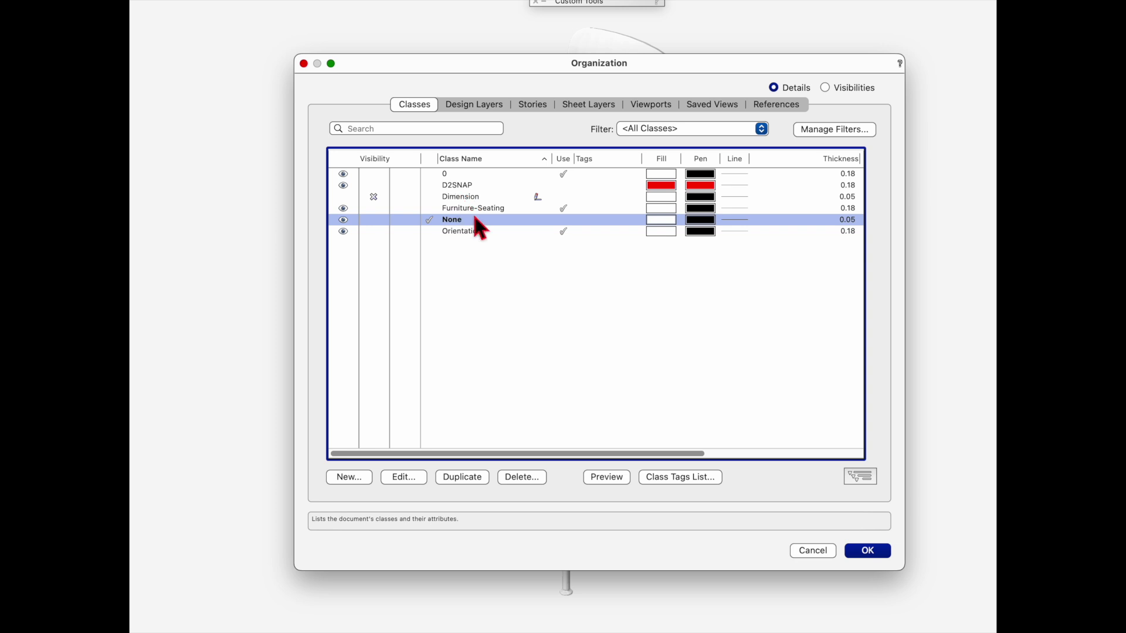
{"action": "left_click", "coordinate": [449, 174]}
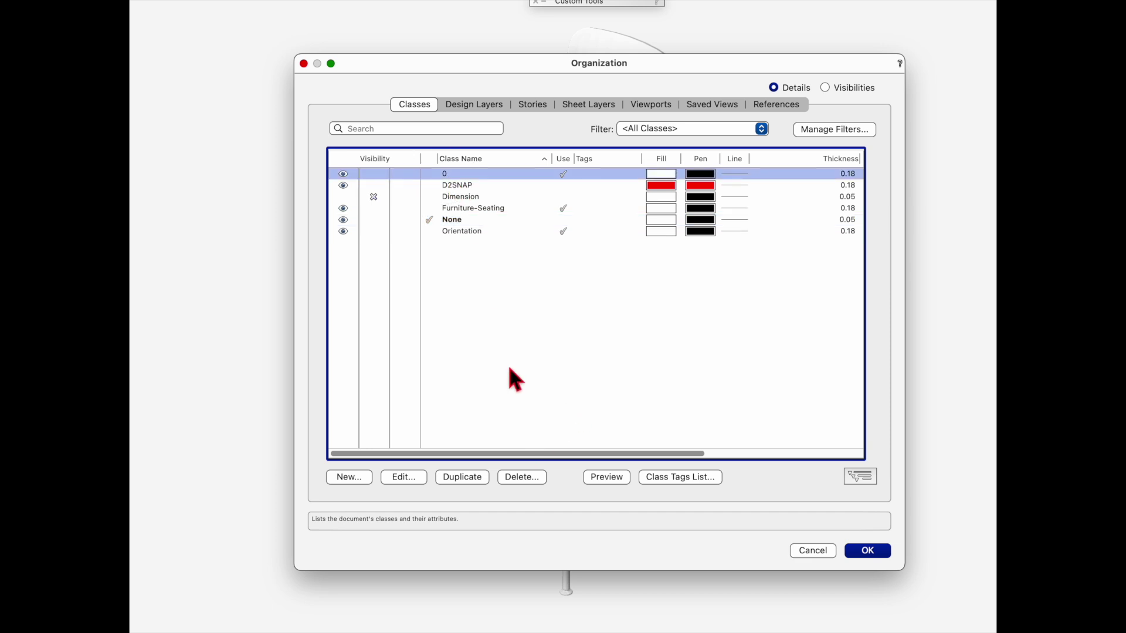
{"action": "left_click", "coordinate": [522, 477]}
{"action": "left_click", "coordinate": [734, 218]}
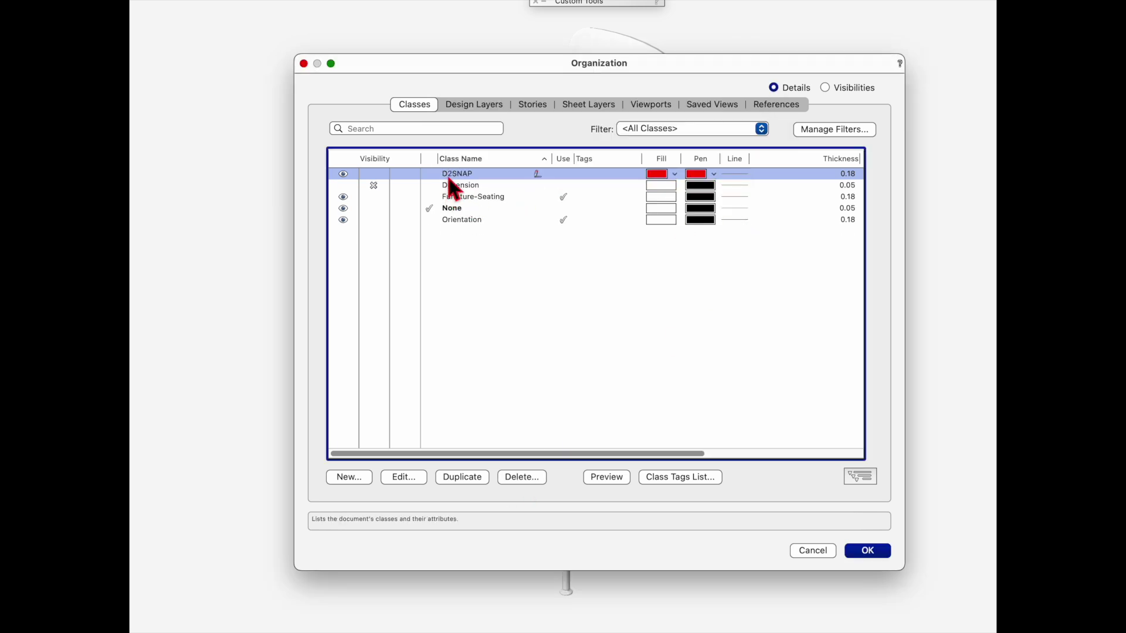
{"action": "left_click", "coordinate": [512, 479]}
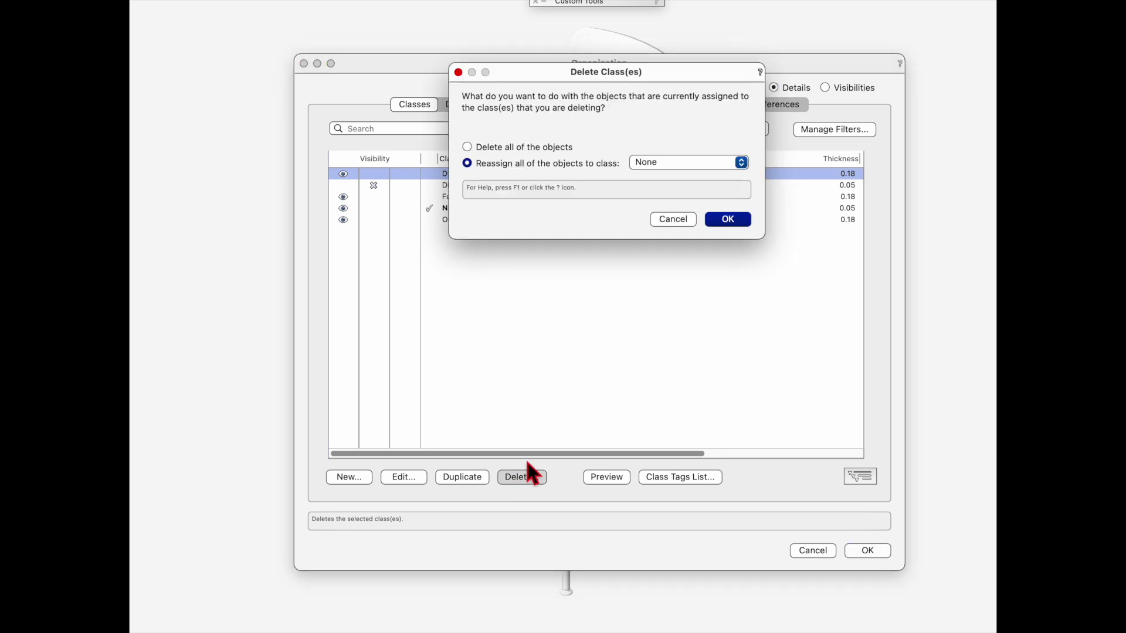
{"action": "left_click", "coordinate": [724, 220]}
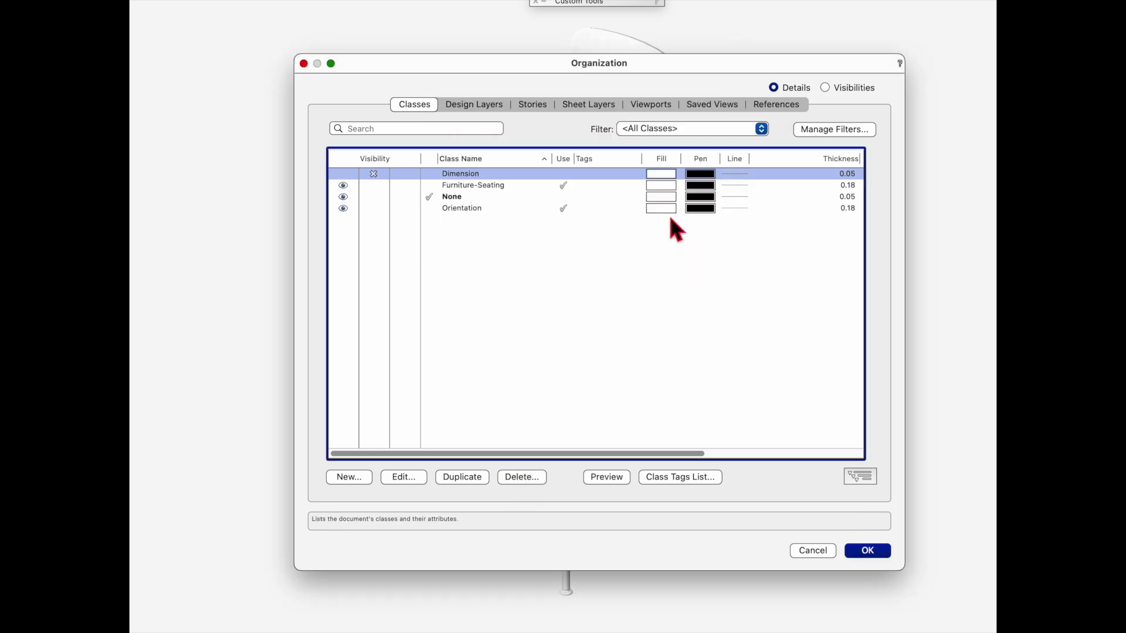
Delete the Orientation class, reassigning its objects to class None, and accept the class changes
{"action": "left_click", "coordinate": [499, 185]}
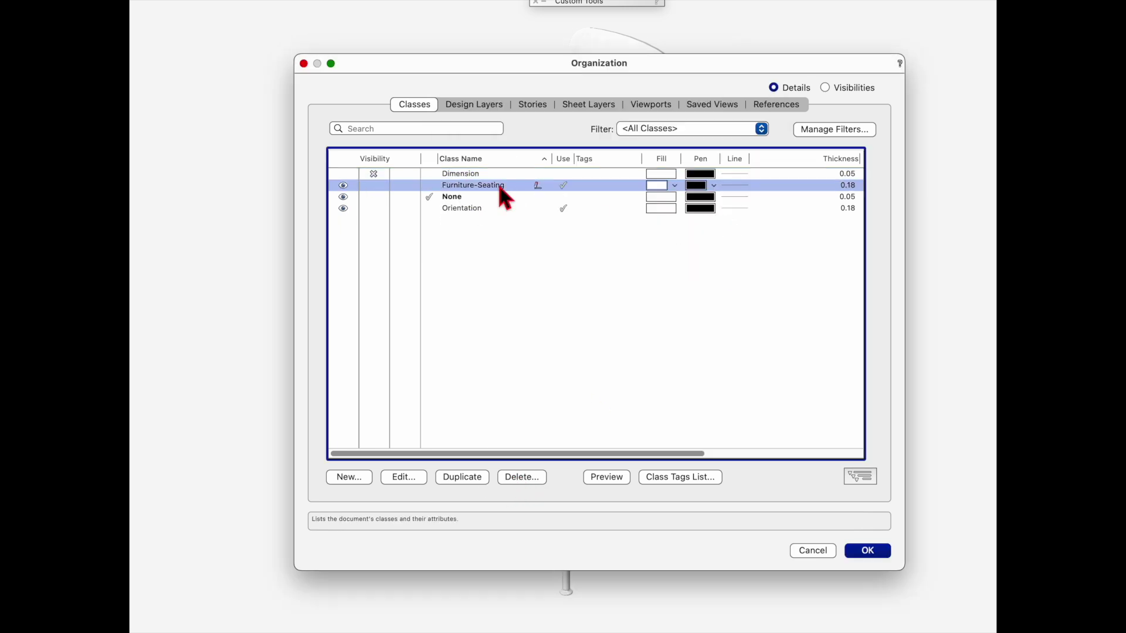
{"action": "left_click", "coordinate": [473, 209]}
{"action": "left_click", "coordinate": [517, 480]}
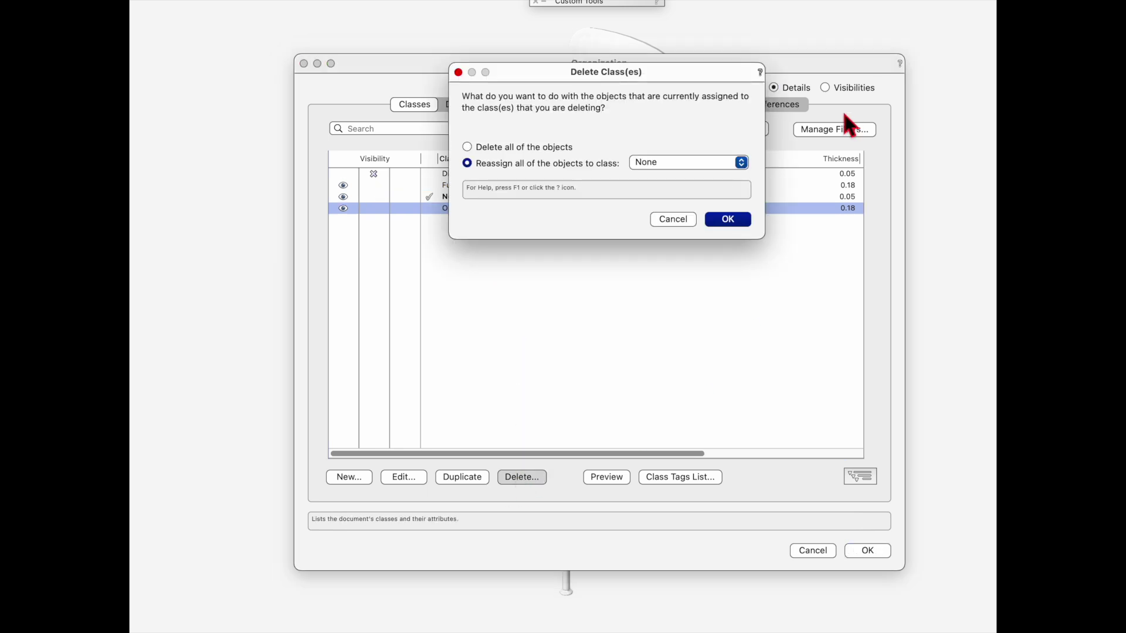
{"action": "left_click", "coordinate": [734, 220]}
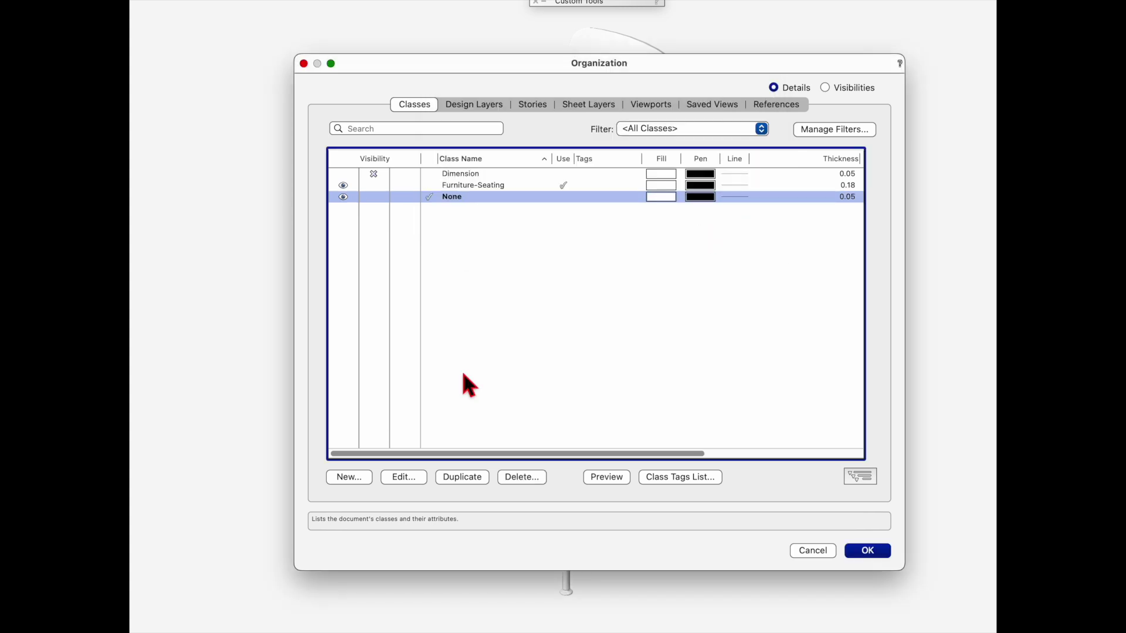
{"action": "left_click", "coordinate": [872, 551]}
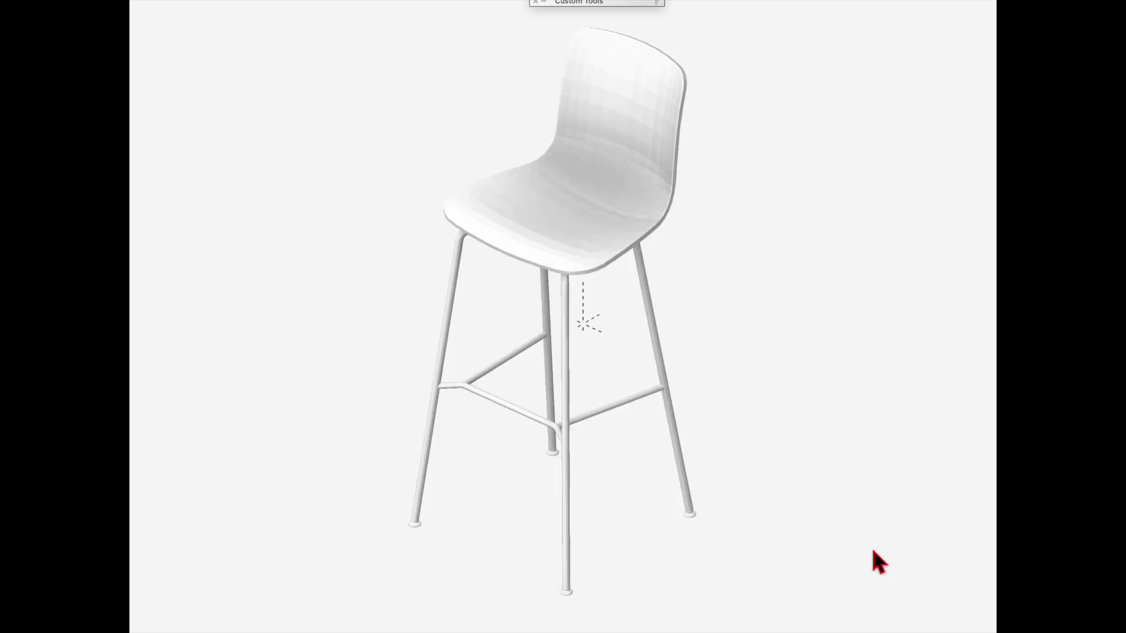
Examine the stool's mesh from several angles in wireframe and shaded display, including the fixings under the seat
{"action": "left_click_drag", "start_coordinate": [578, 256], "coordinate": [632, 235]}
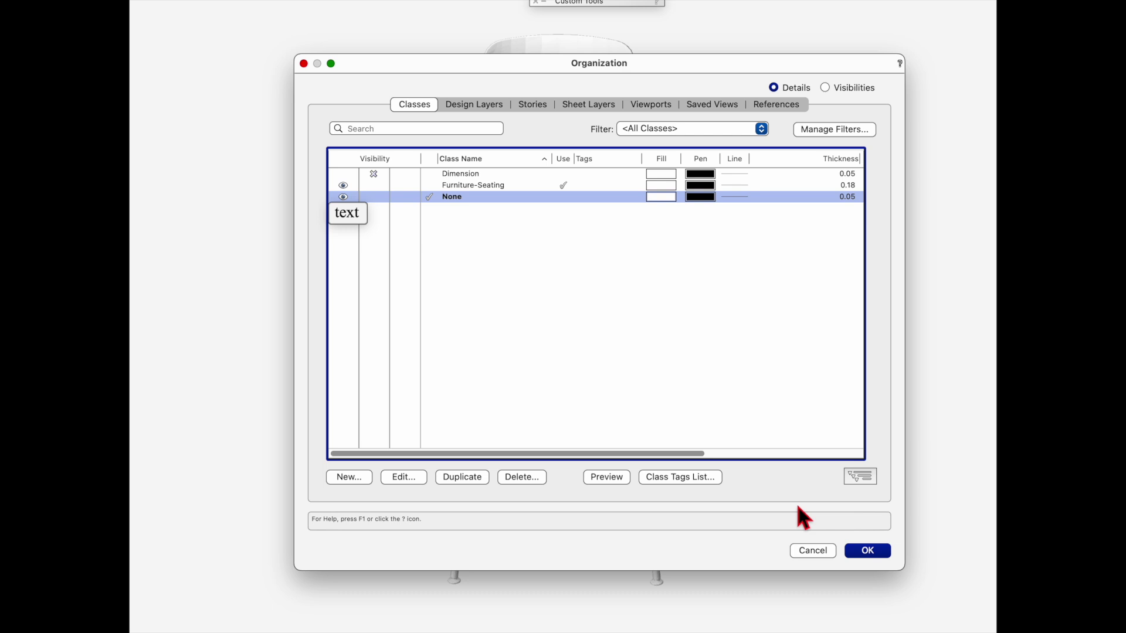
{"action": "left_click", "coordinate": [868, 550]}
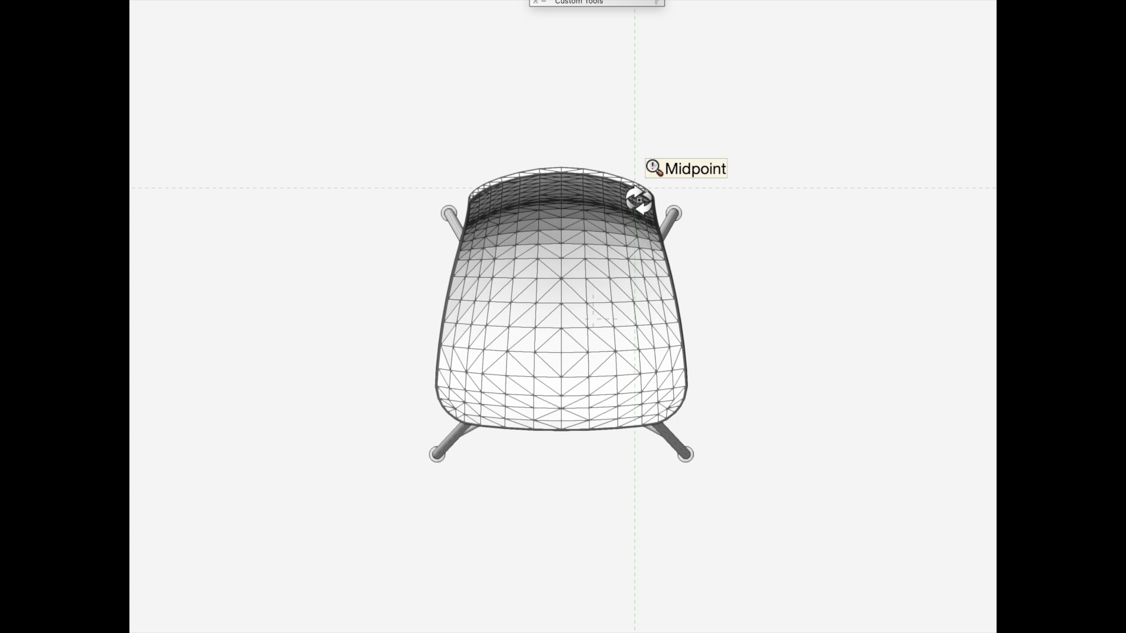
{"action": "key", "text": "super+shift+w"}
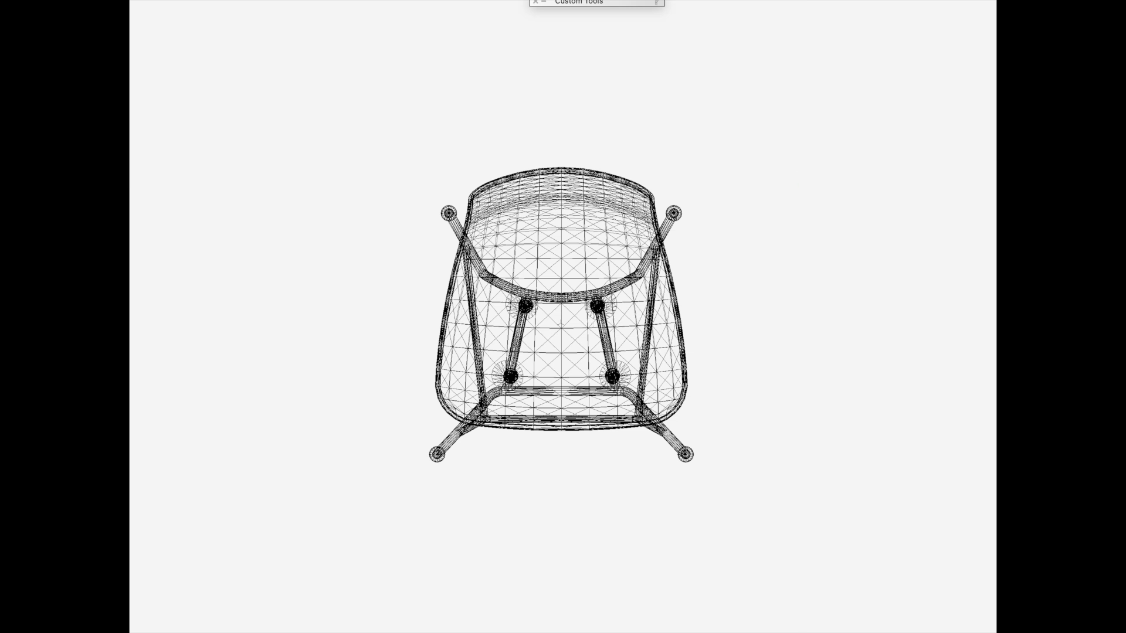
{"action": "key", "text": "super+shift+g"}
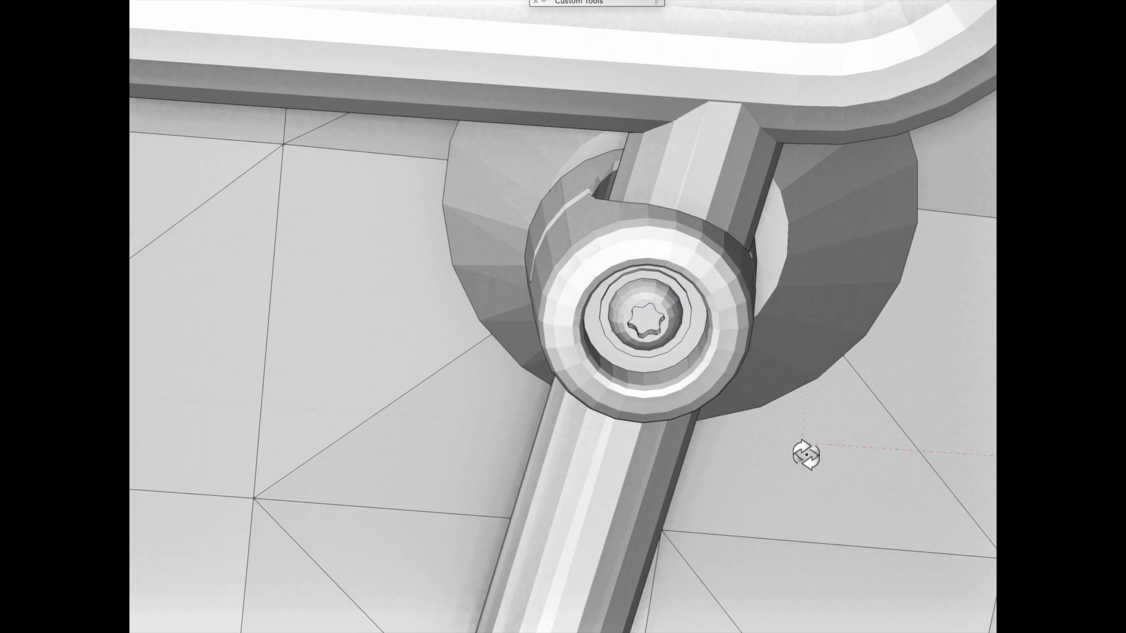
{"action": "key", "text": "shift+z"}
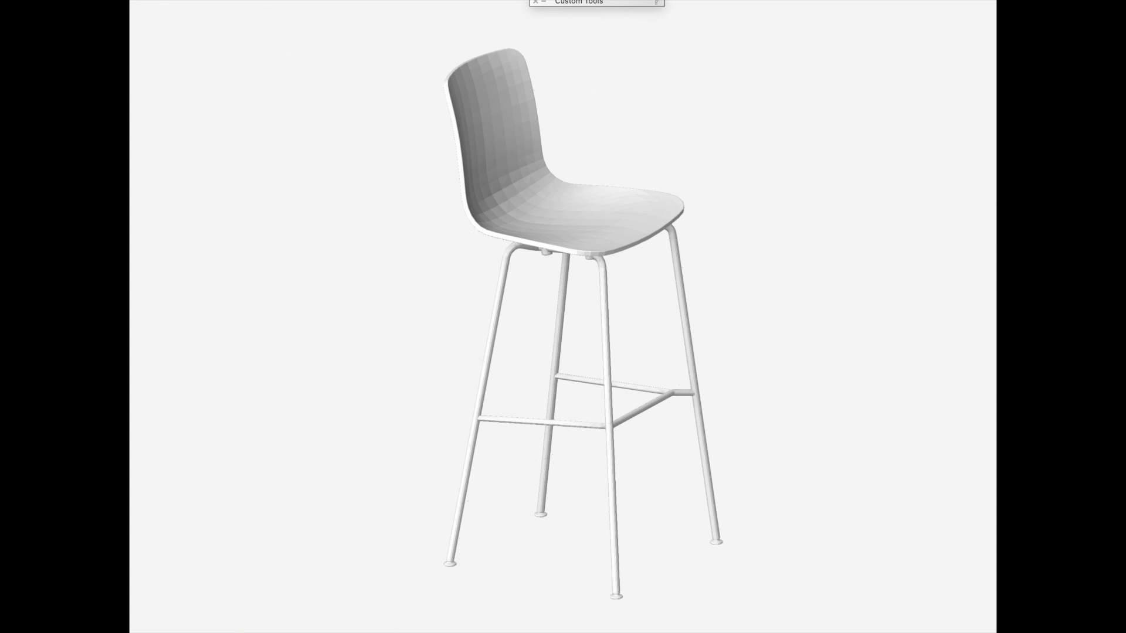
Enable Draw Edges in the OpenGL options so the stool is shaded with its edges drawn
{"action": "left_click", "coordinate": [190, 1]}
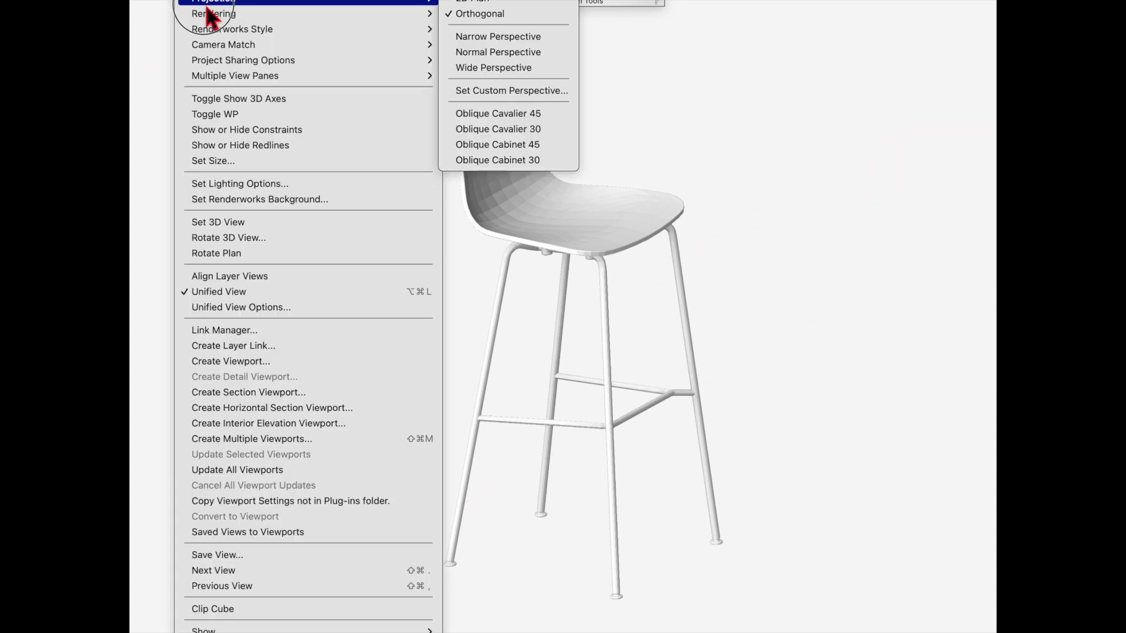
{"action": "mouse_move", "coordinate": [210, 11]}
{"action": "left_click", "coordinate": [545, 108]}
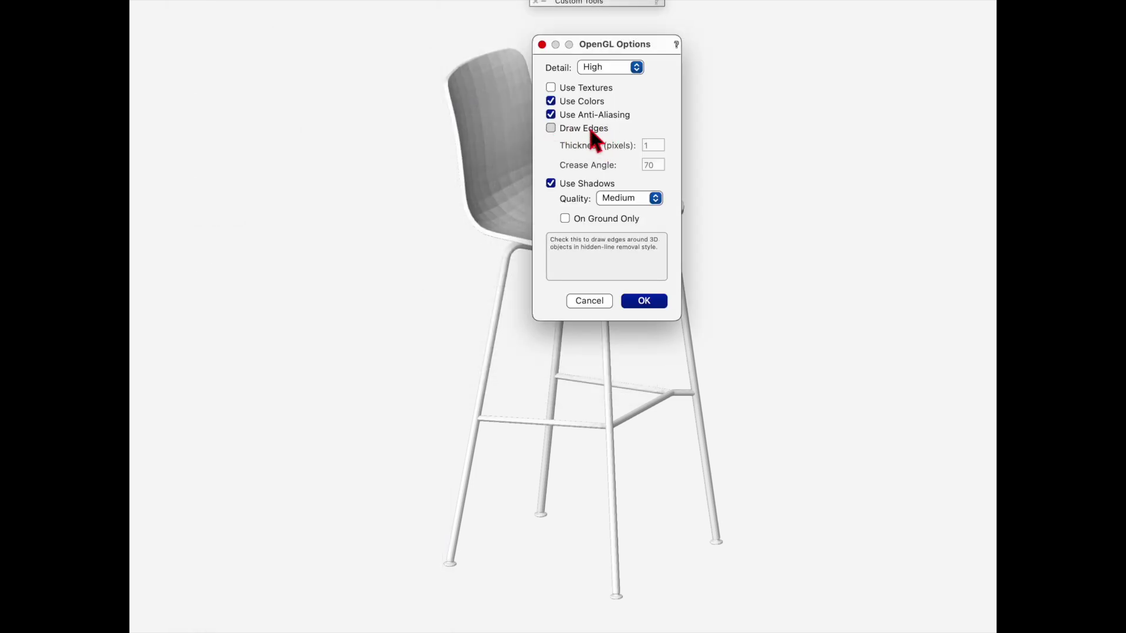
{"action": "left_click", "coordinate": [589, 125]}
{"action": "left_click", "coordinate": [589, 125]}
{"action": "left_click", "coordinate": [588, 125]}
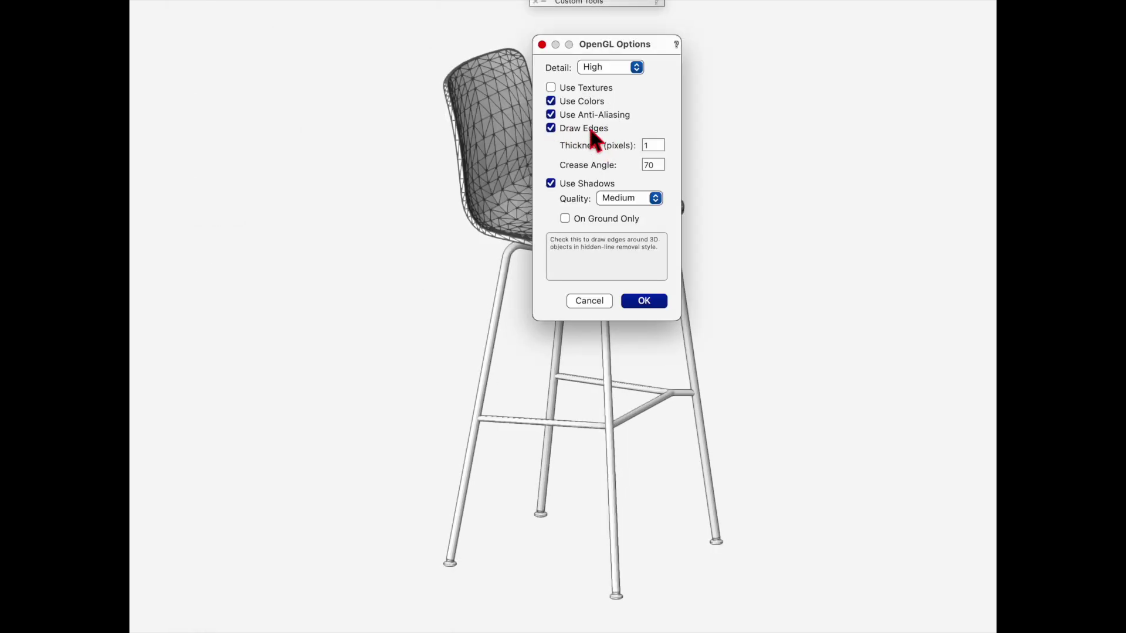
{"action": "left_click_drag", "start_coordinate": [630, 51], "coordinate": [799, 47]}
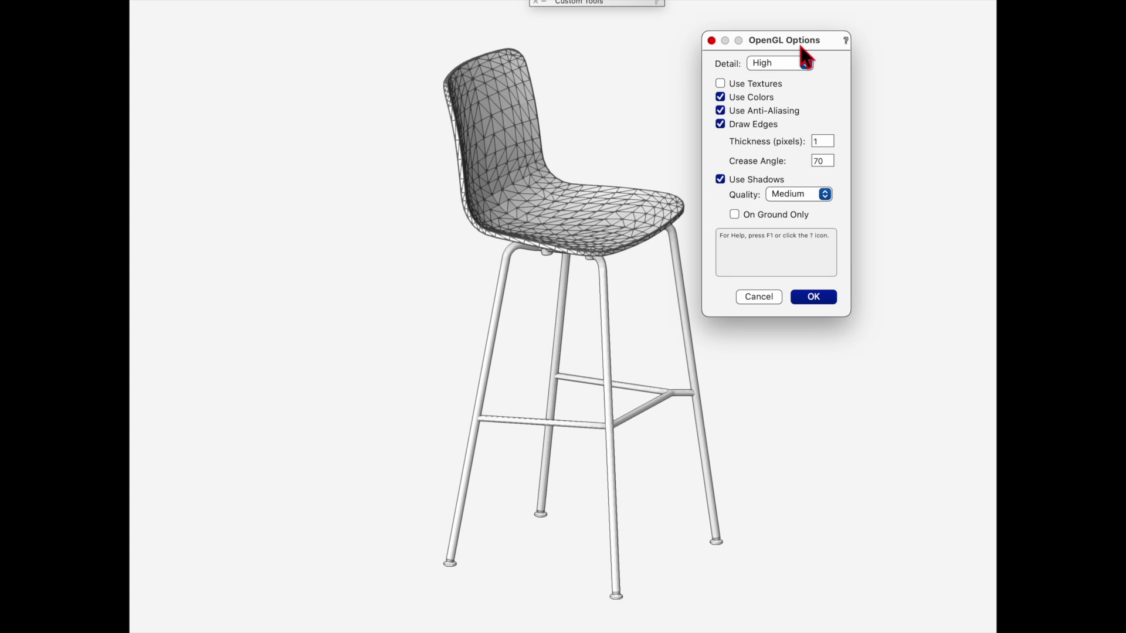
{"action": "left_click", "coordinate": [768, 127]}
{"action": "left_click", "coordinate": [772, 138]}
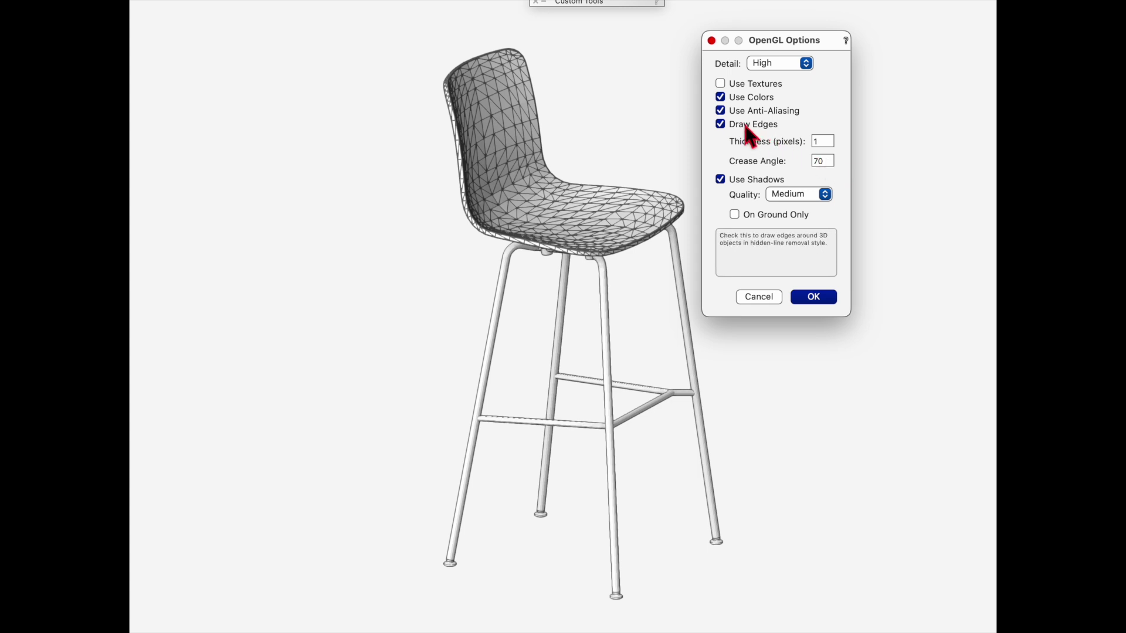
{"action": "left_click", "coordinate": [820, 298]}
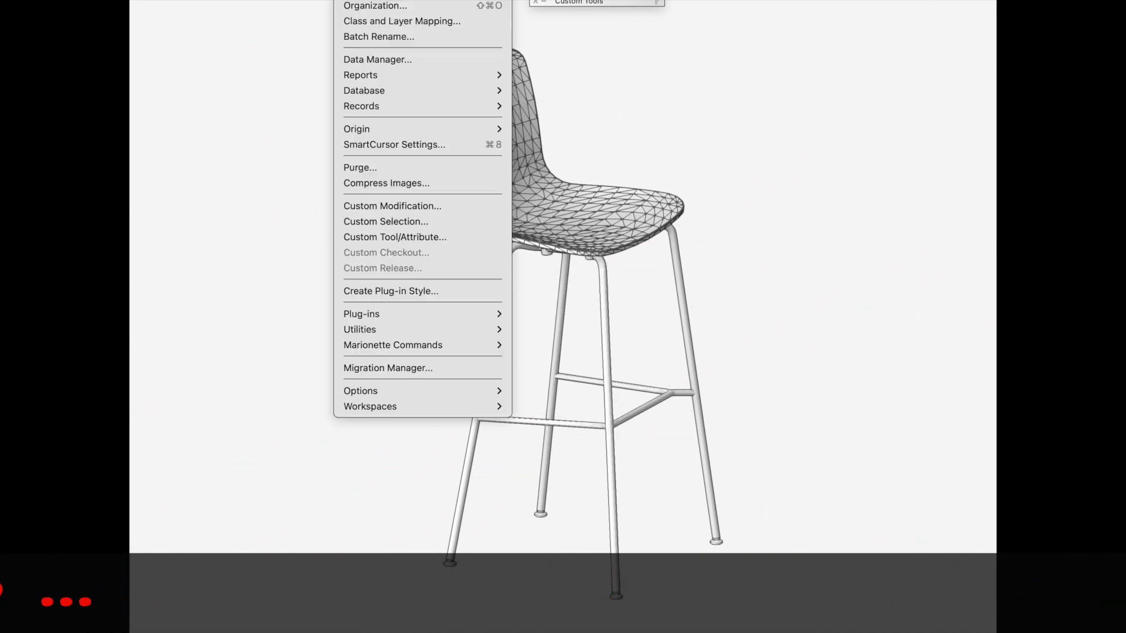
Purge the document's unused resources, empty layers, unused classes and coincident duplicate objects
{"action": "left_click", "coordinate": [369, 166]}
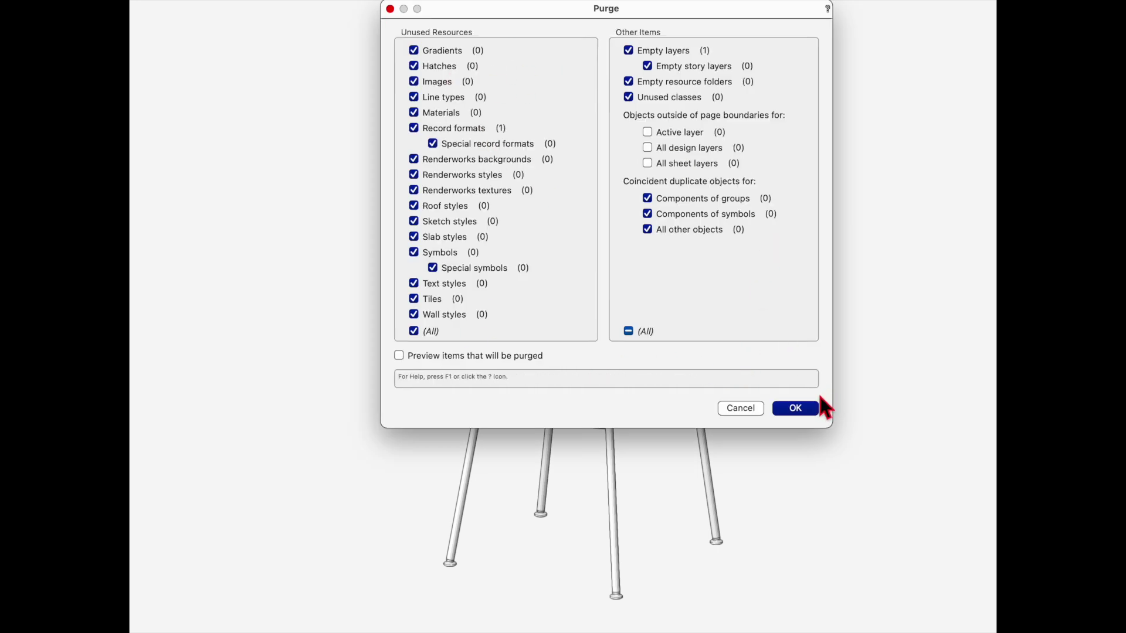
{"action": "left_click", "coordinate": [804, 409]}
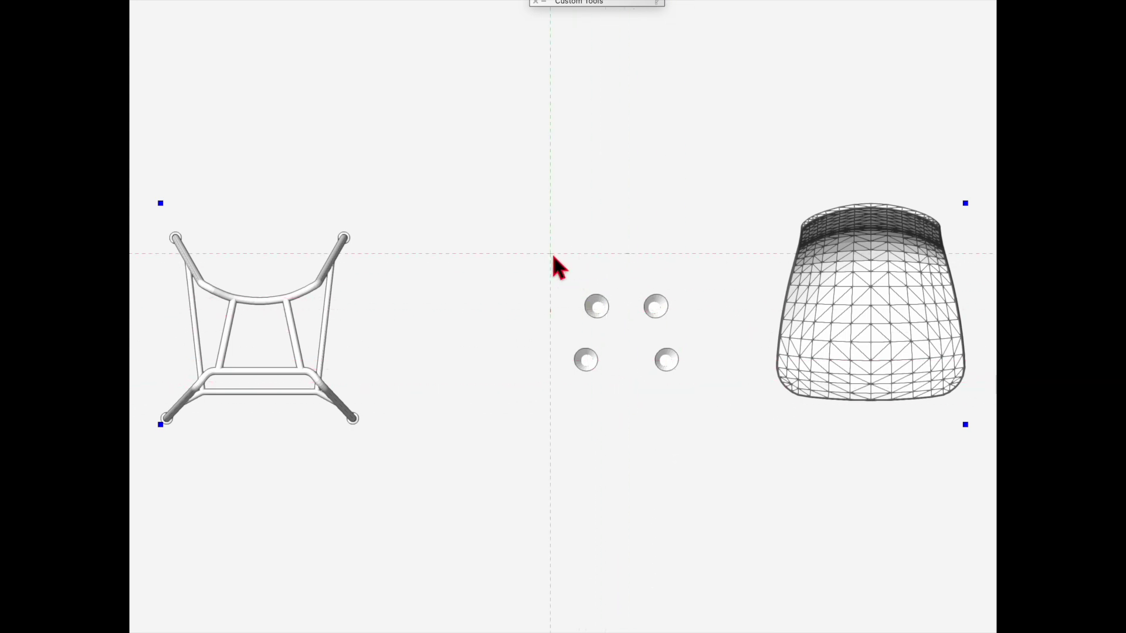
Edit the symbol's 3D component, enter its group, and delete the four seat fixings between the frame and the seat
{"action": "double_click", "coordinate": [676, 328]}
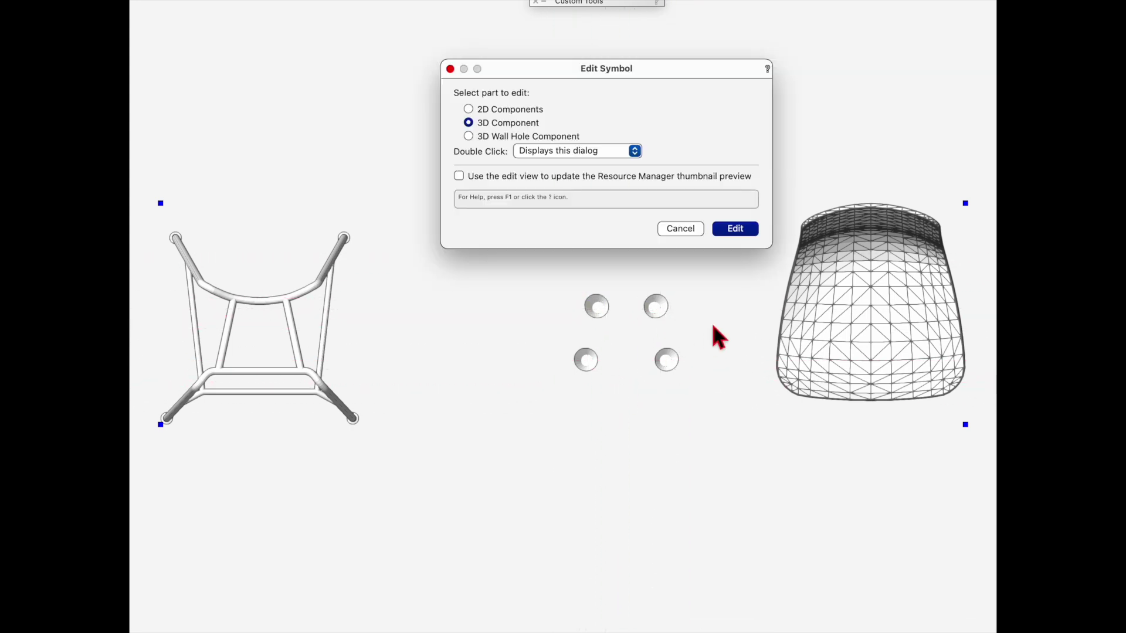
{"action": "left_click", "coordinate": [735, 229]}
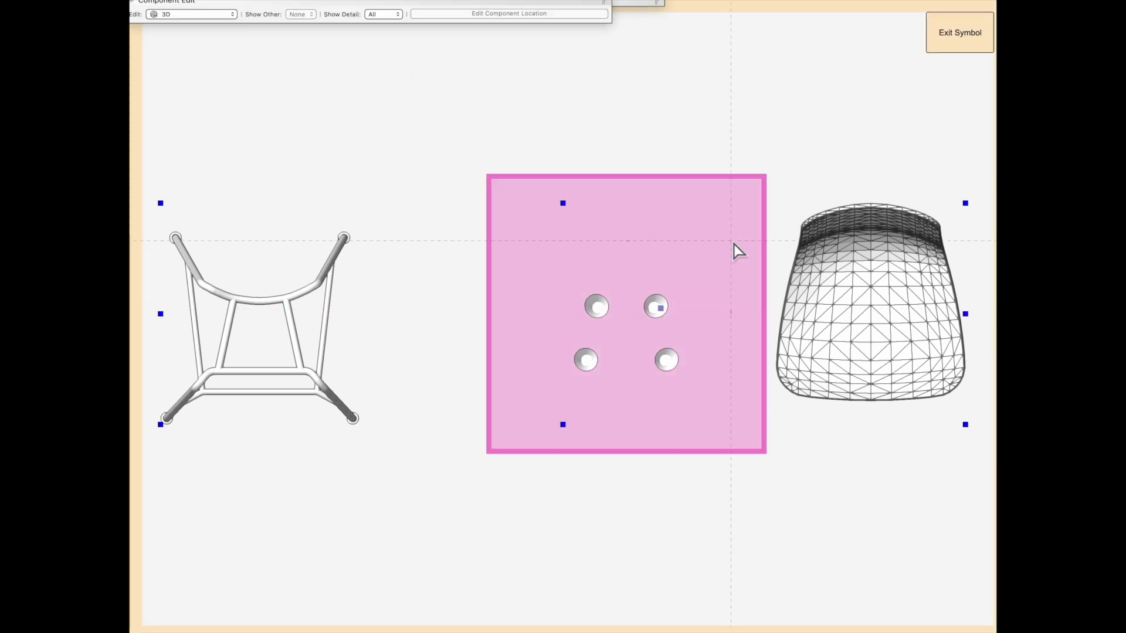
{"action": "double_click", "coordinate": [647, 404]}
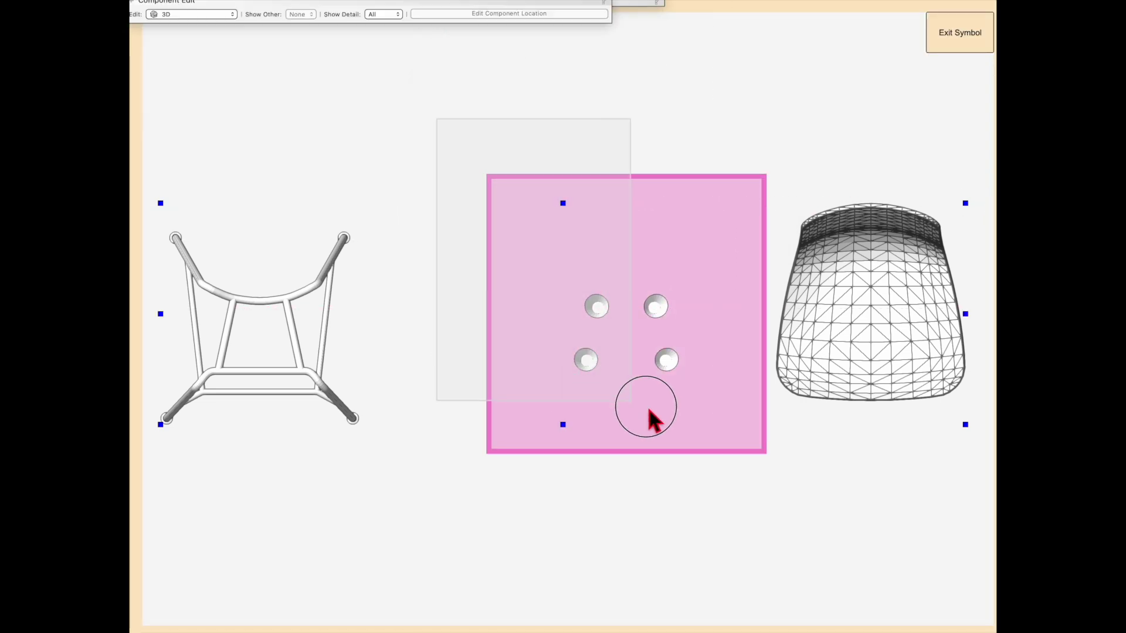
{"action": "double_click", "coordinate": [677, 368]}
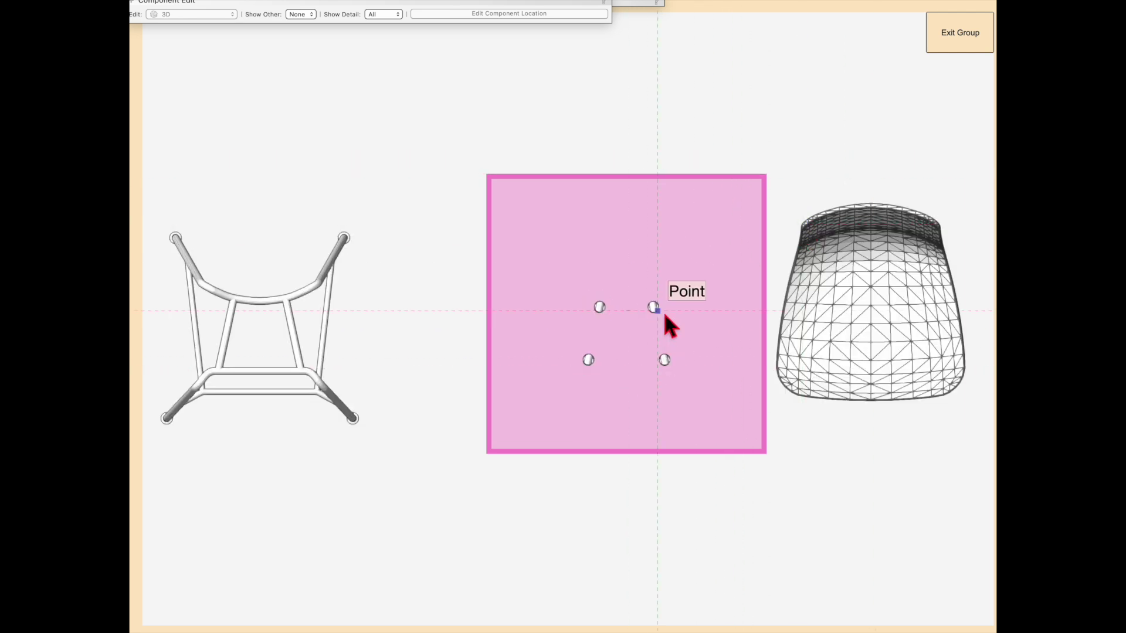
{"action": "left_click_drag", "start_coordinate": [733, 102], "coordinate": [487, 457]}
{"action": "key", "text": "Delete"}
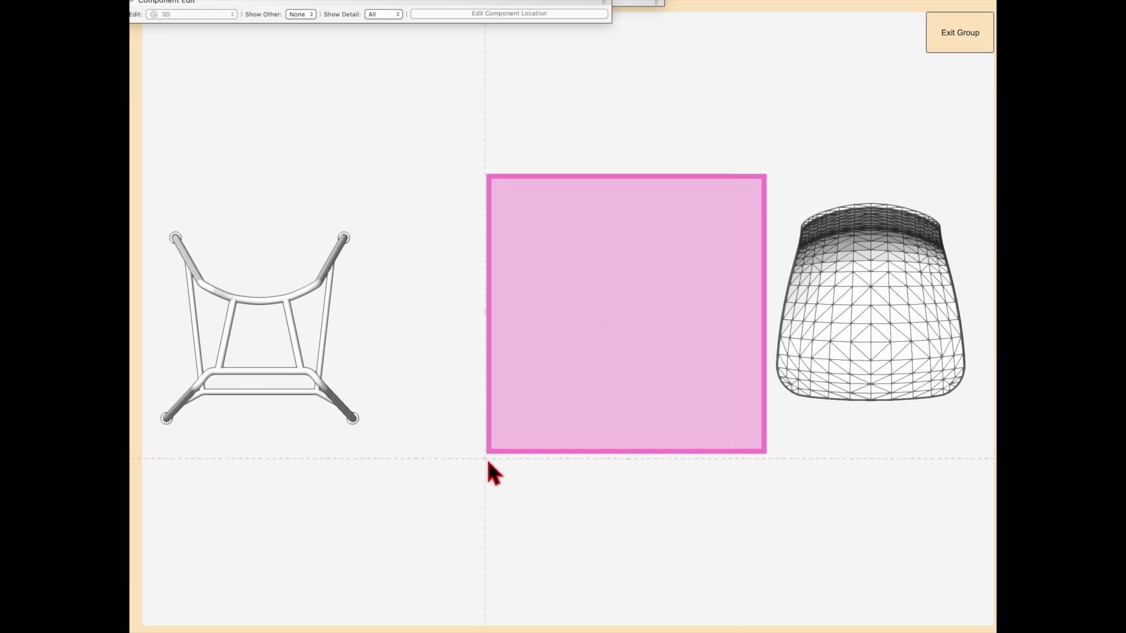
{"action": "left_click_drag", "start_coordinate": [325, 309], "coordinate": [153, 336]}
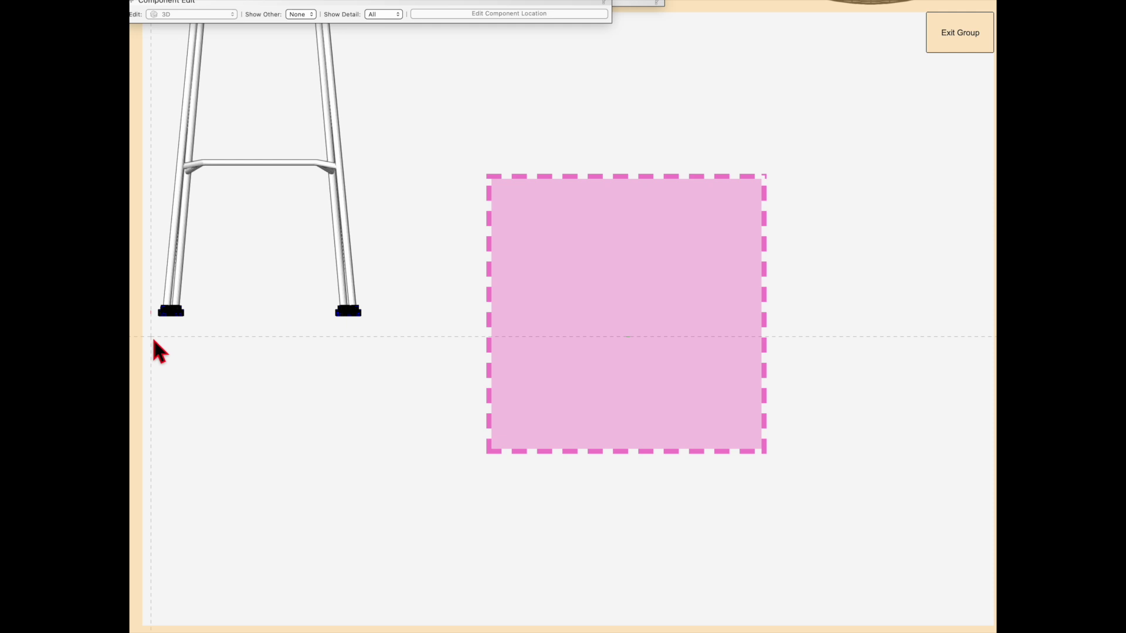
{"action": "key", "text": "Delete"}
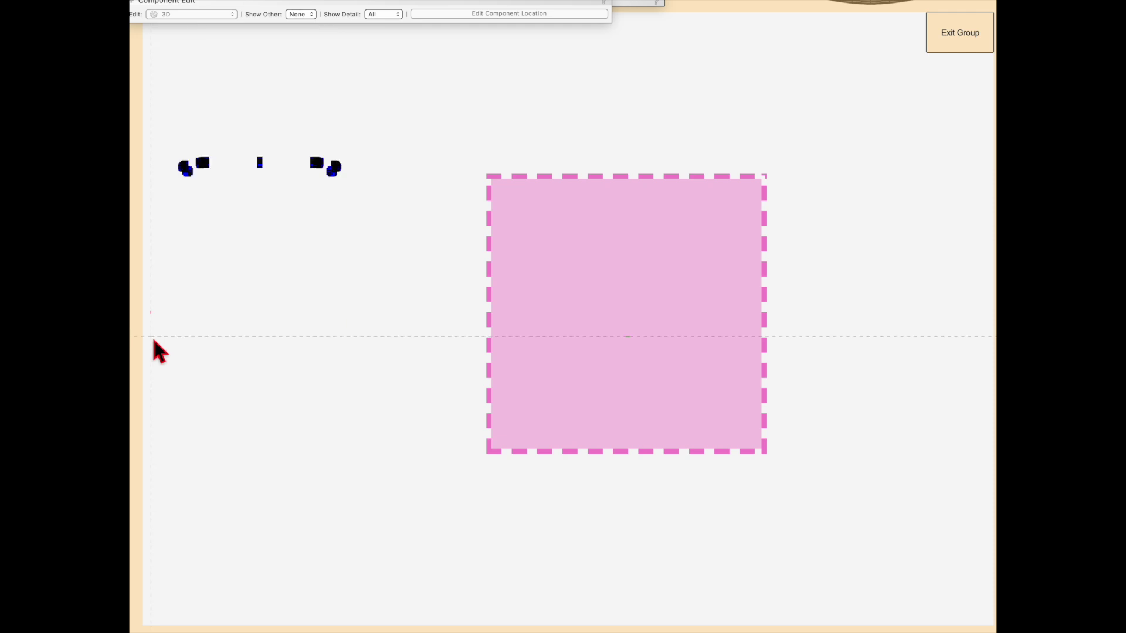
{"action": "key", "text": "super+z"}
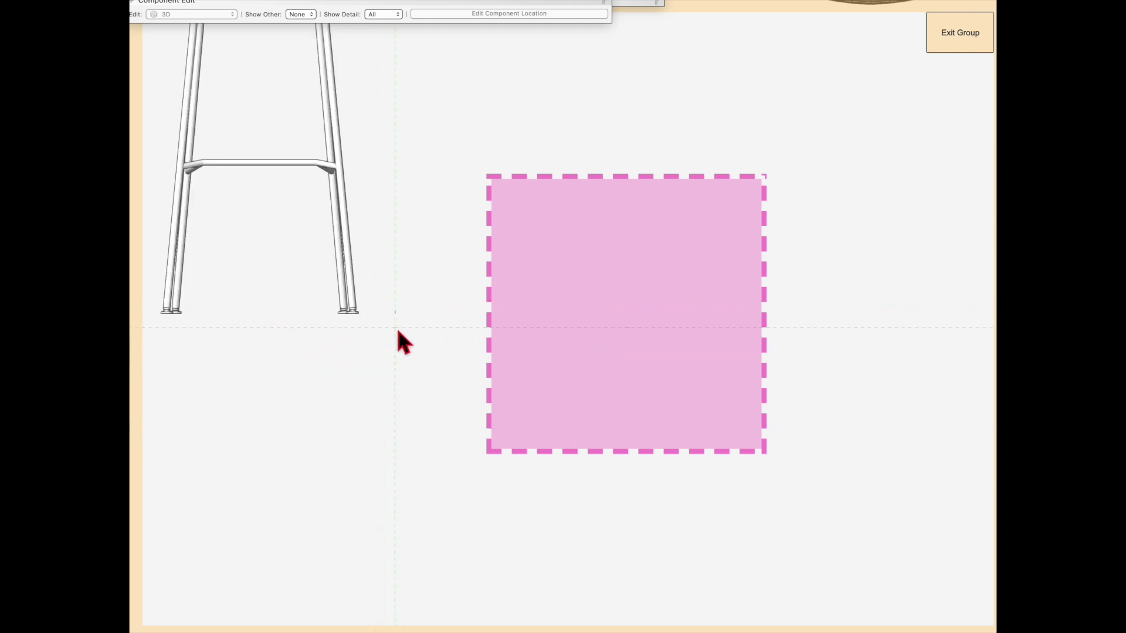
Delete the foot glides from the stool frame's right-hand legs in the front view
{"action": "left_click", "coordinate": [359, 315]}
{"action": "key", "text": "Delete"}
{"action": "left_click", "coordinate": [345, 319]}
{"action": "key", "text": "Delete"}
Delete the remaining foot glide and the exposed end cap from the stool frame's left-hand legs
{"action": "key", "text": "m"}
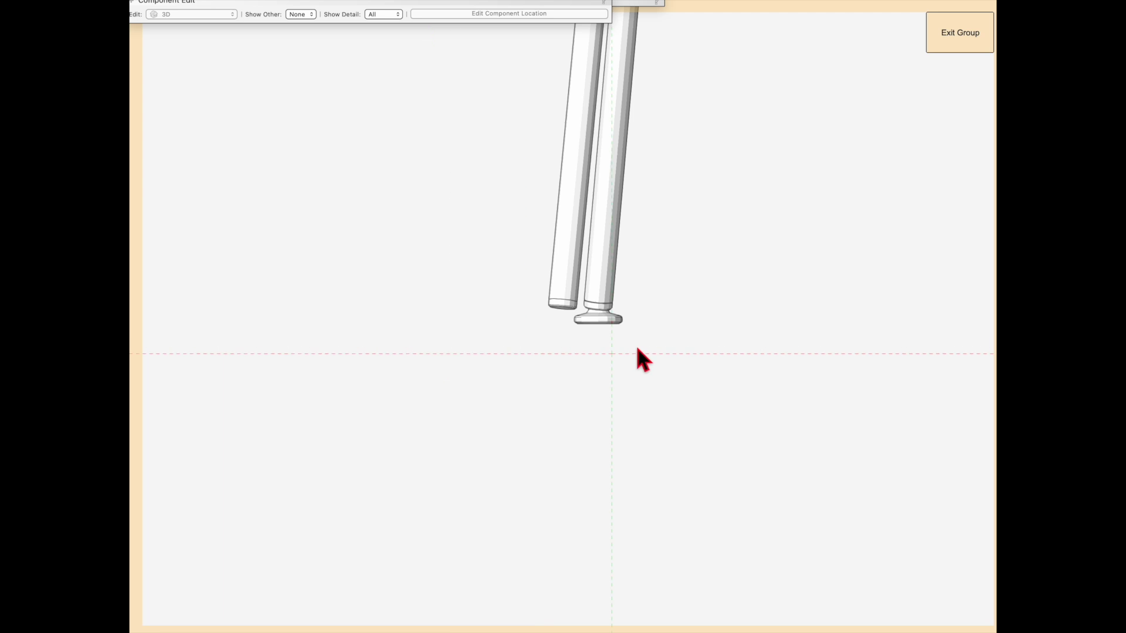
{"action": "left_click", "coordinate": [615, 319]}
{"action": "scroll", "coordinate": [681, 387], "scroll_direction": "up", "scroll_amount": 2}
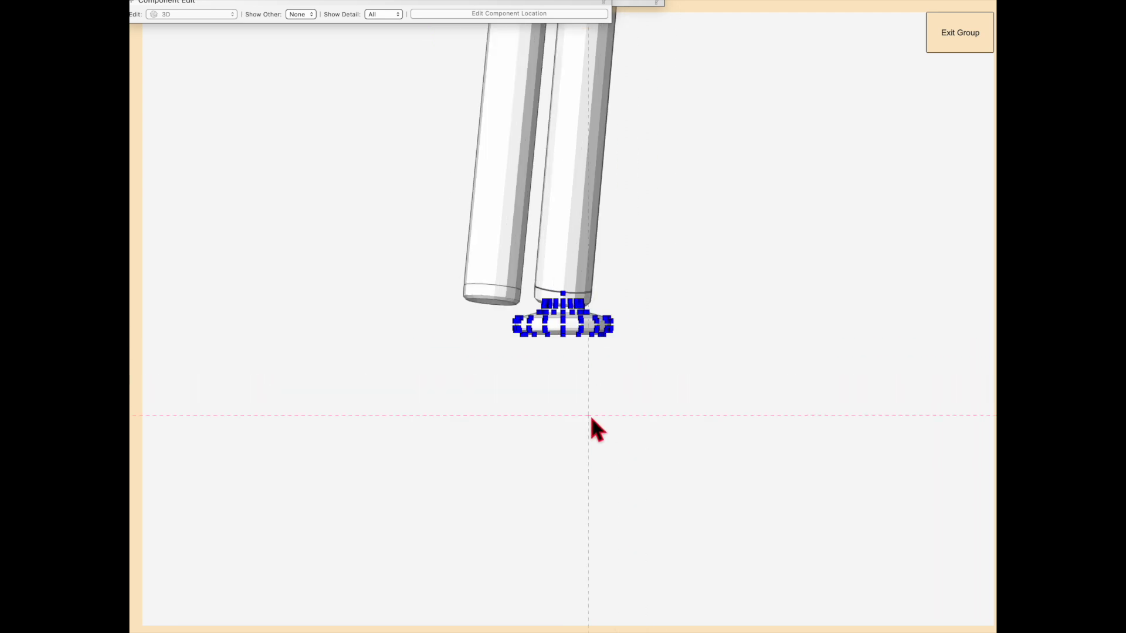
{"action": "key", "text": "Delete"}
{"action": "left_click", "coordinate": [484, 302]}
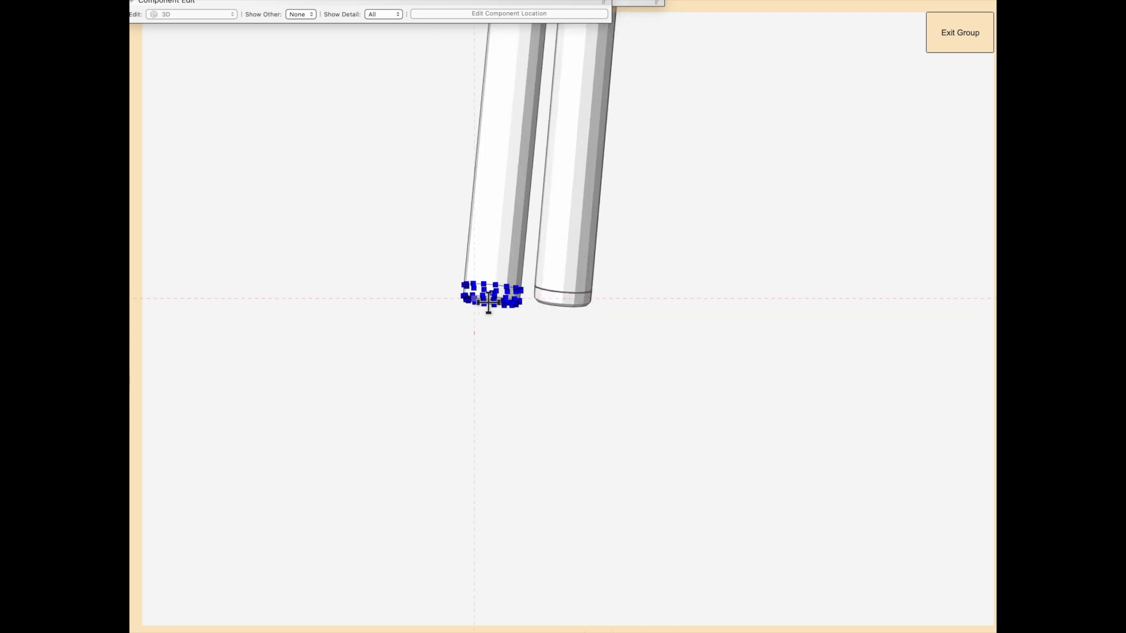
{"action": "key", "text": "Delete"}
{"action": "scroll", "coordinate": [583, 308], "scroll_direction": "right", "scroll_amount": 5}
{"action": "scroll", "coordinate": [583, 308], "scroll_direction": "right", "scroll_amount": 10}
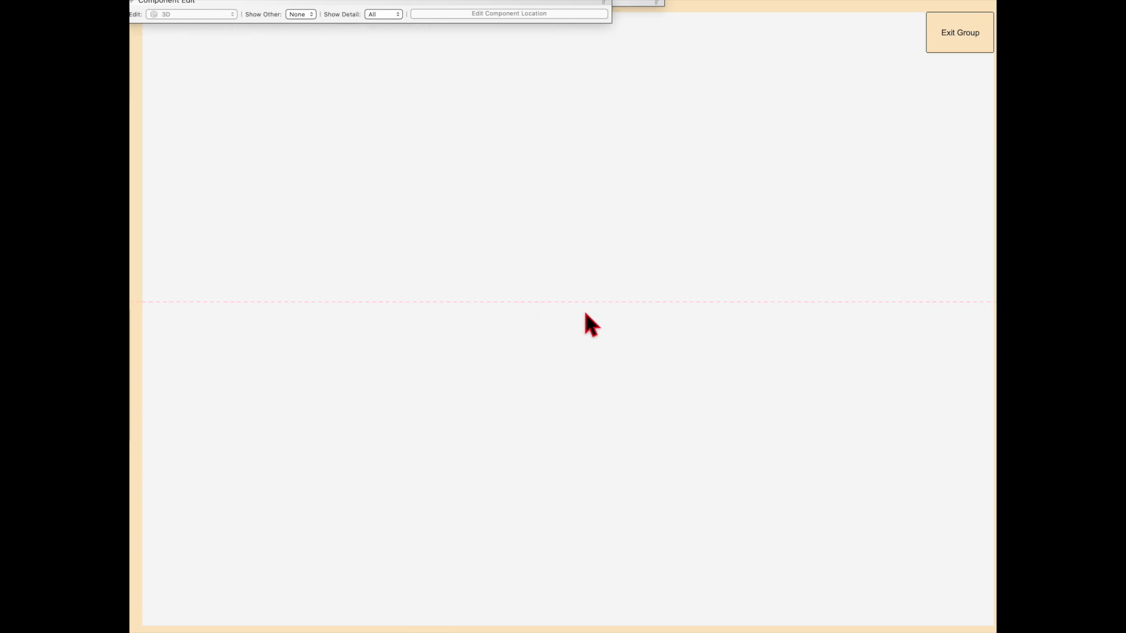
{"action": "key", "text": "super+2"}
{"action": "key", "text": "super+2"}
{"action": "key", "text": "super+2"}
{"action": "key", "text": "super+2"}
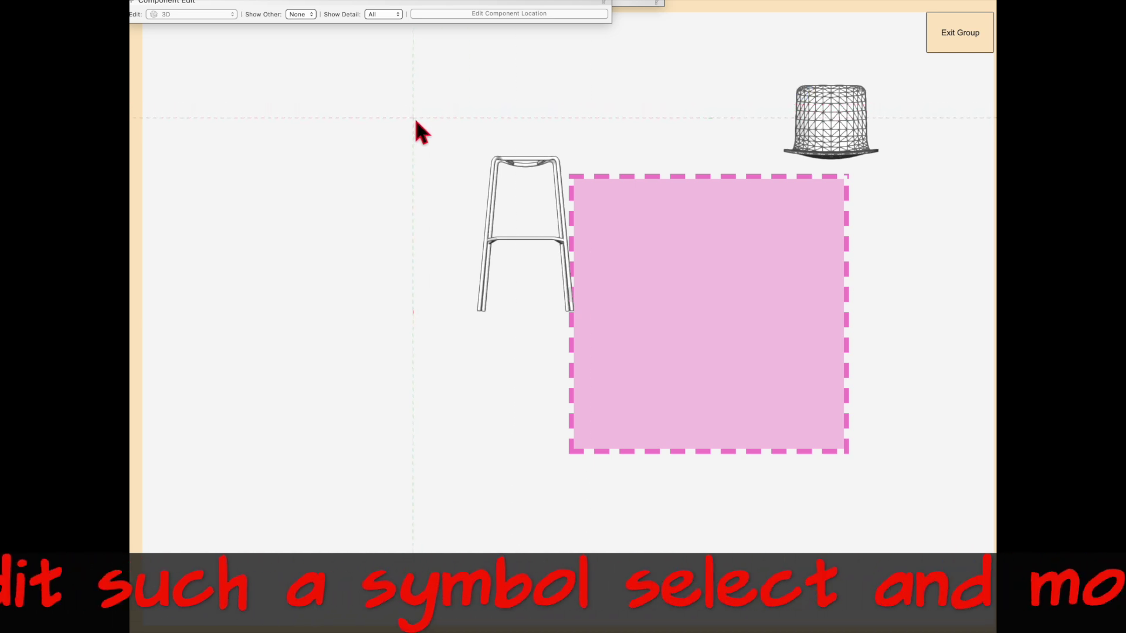
Enter the group of the stool's seat shell and convert its 3D polygons into a mesh
{"action": "left_click", "coordinate": [836, 115]}
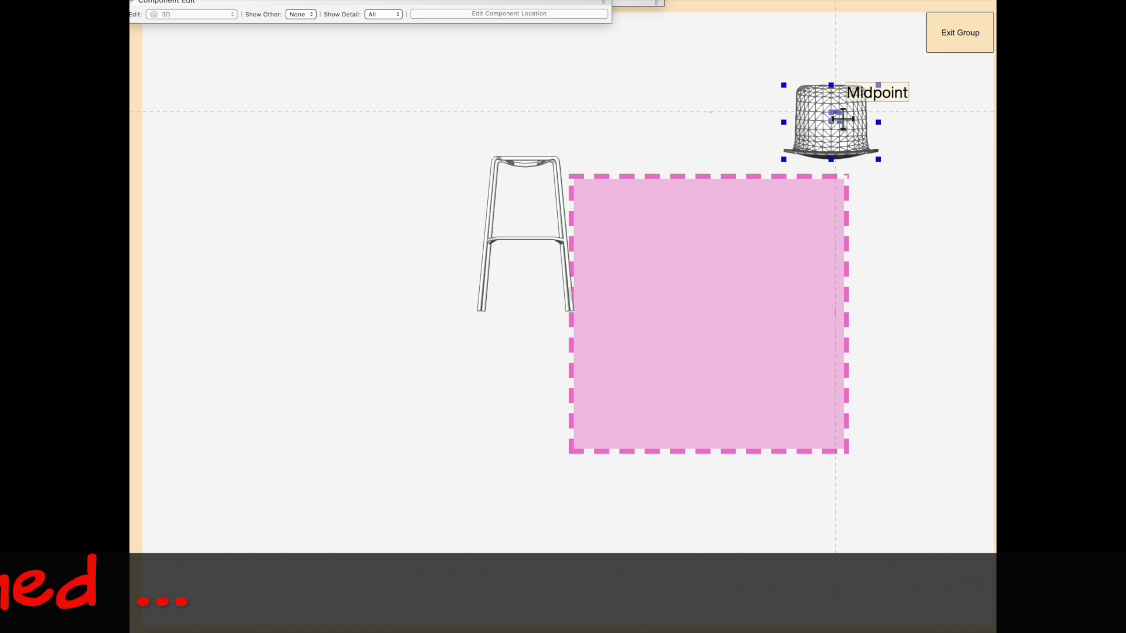
{"action": "key", "text": "super+i"}
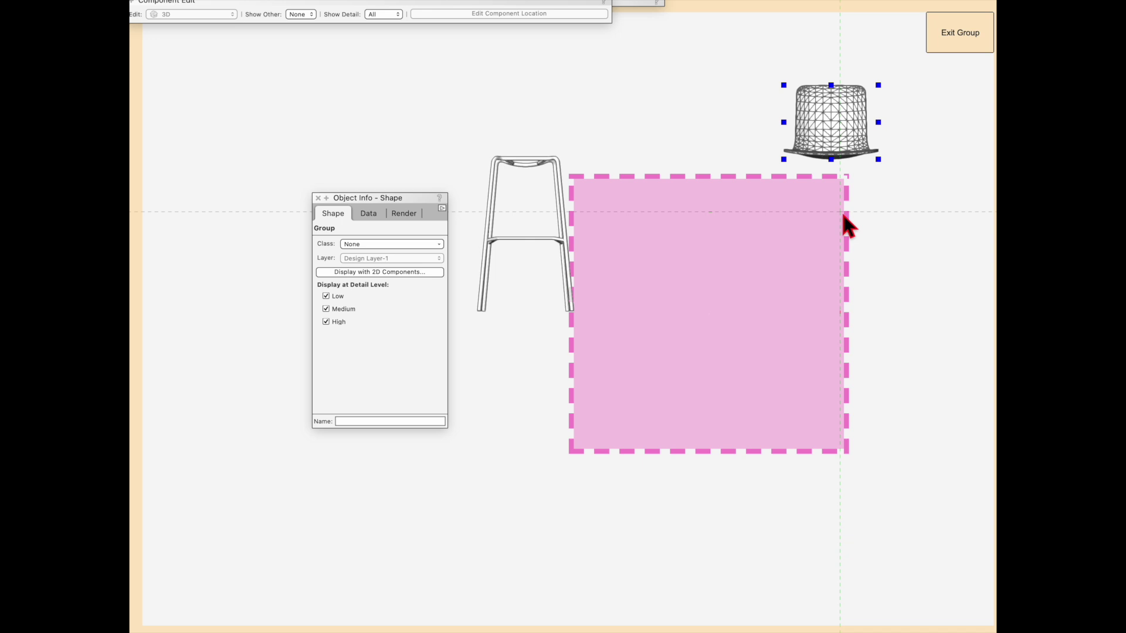
{"action": "key", "text": "super+bracketleft"}
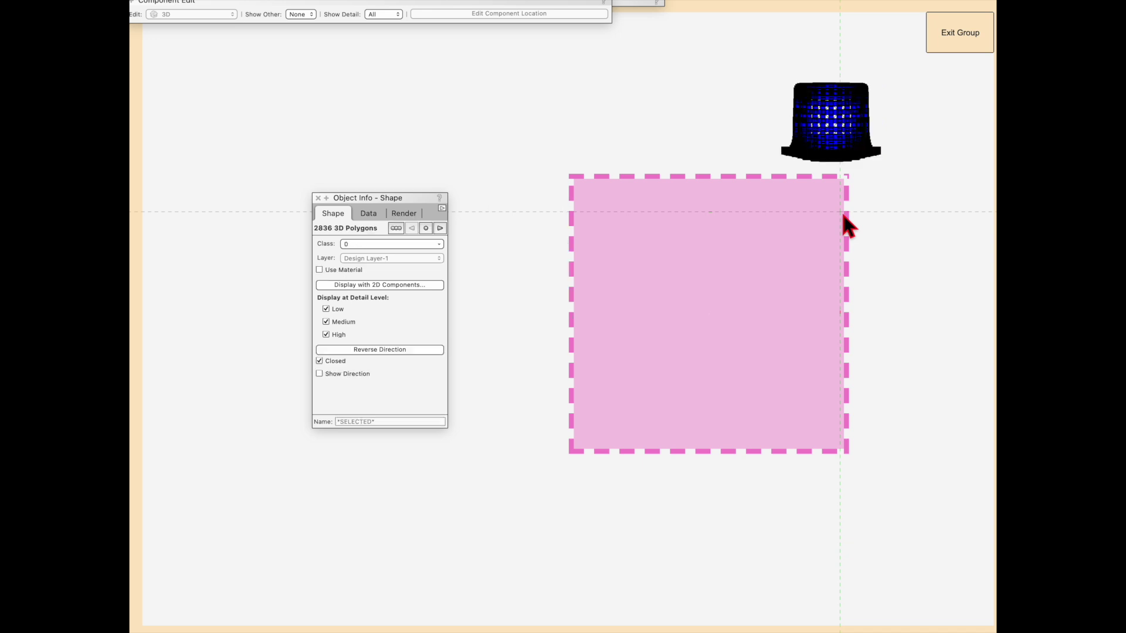
{"action": "key", "text": "super+6"}
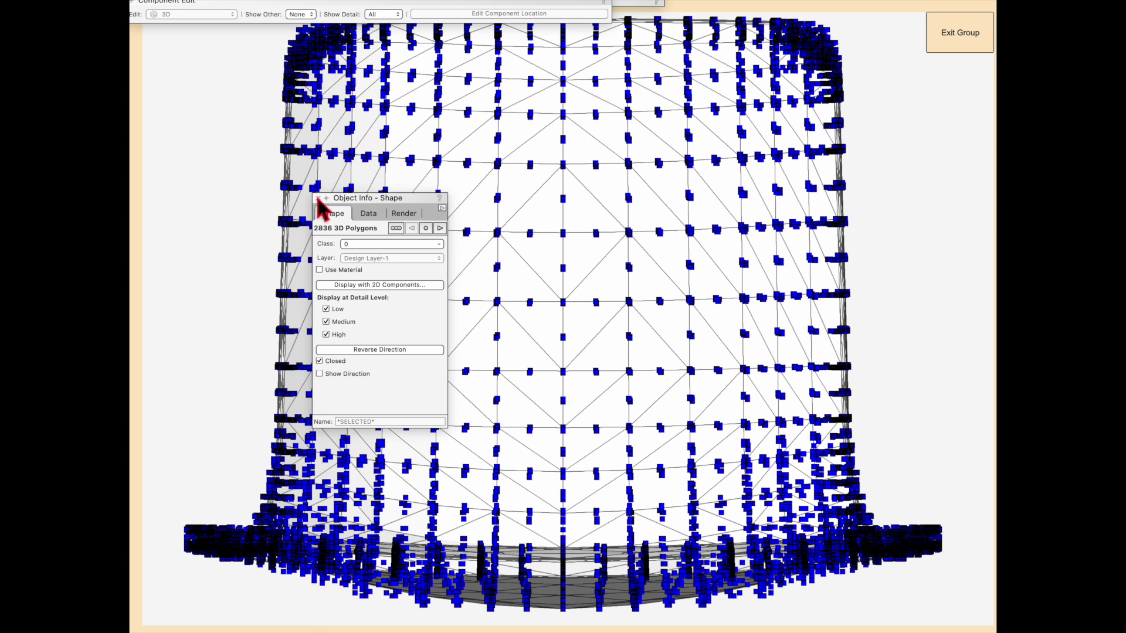
{"action": "key", "text": "super+2"}
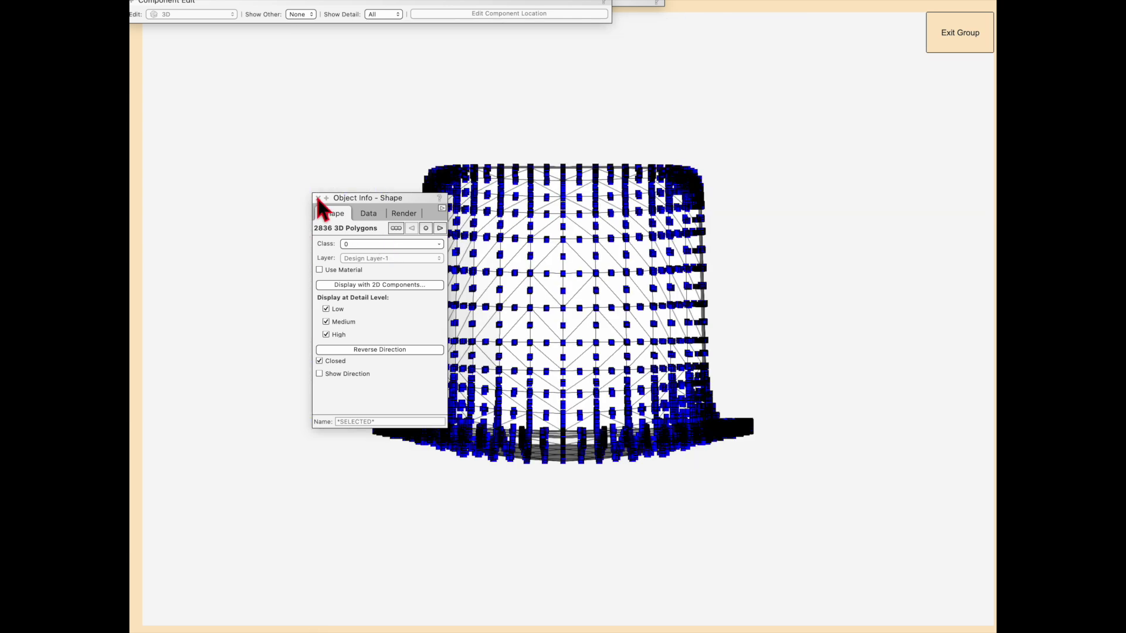
{"action": "left_click", "coordinate": [275, 0]}
{"action": "left_click", "coordinate": [280, 0]}
{"action": "left_click", "coordinate": [237, 0]}
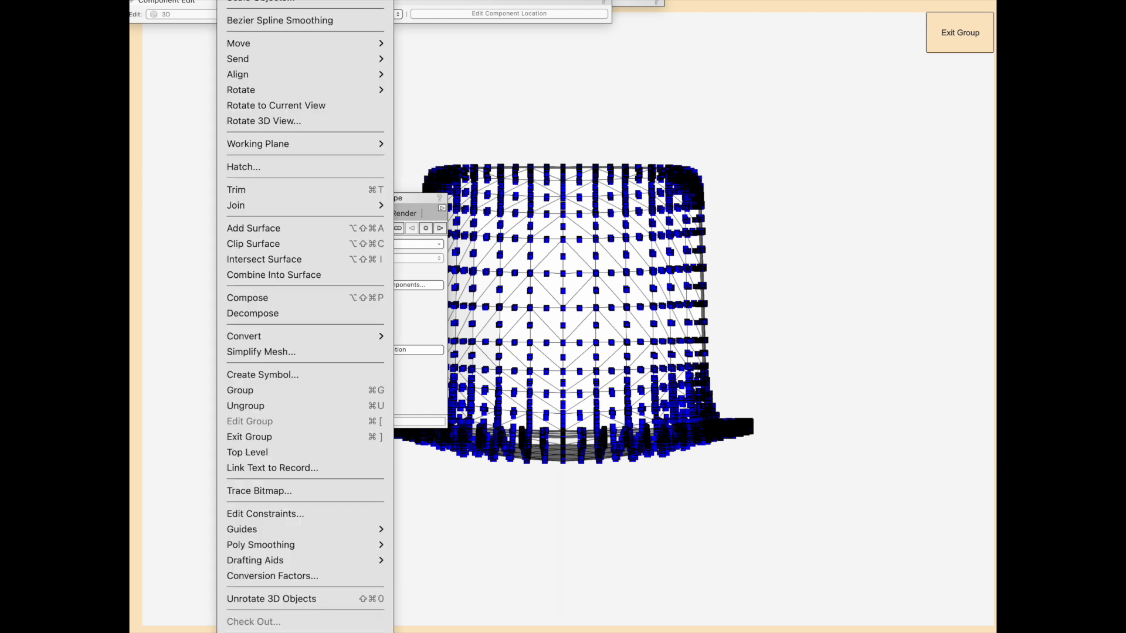
{"action": "mouse_move", "coordinate": [296, 336]}
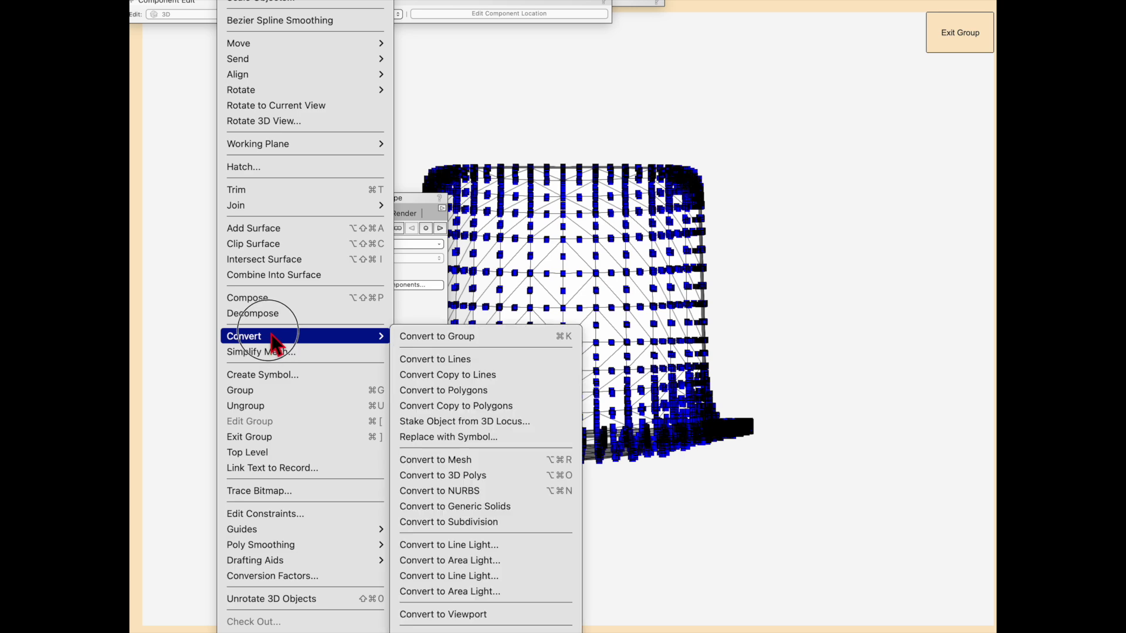
{"action": "left_click", "coordinate": [506, 465]}
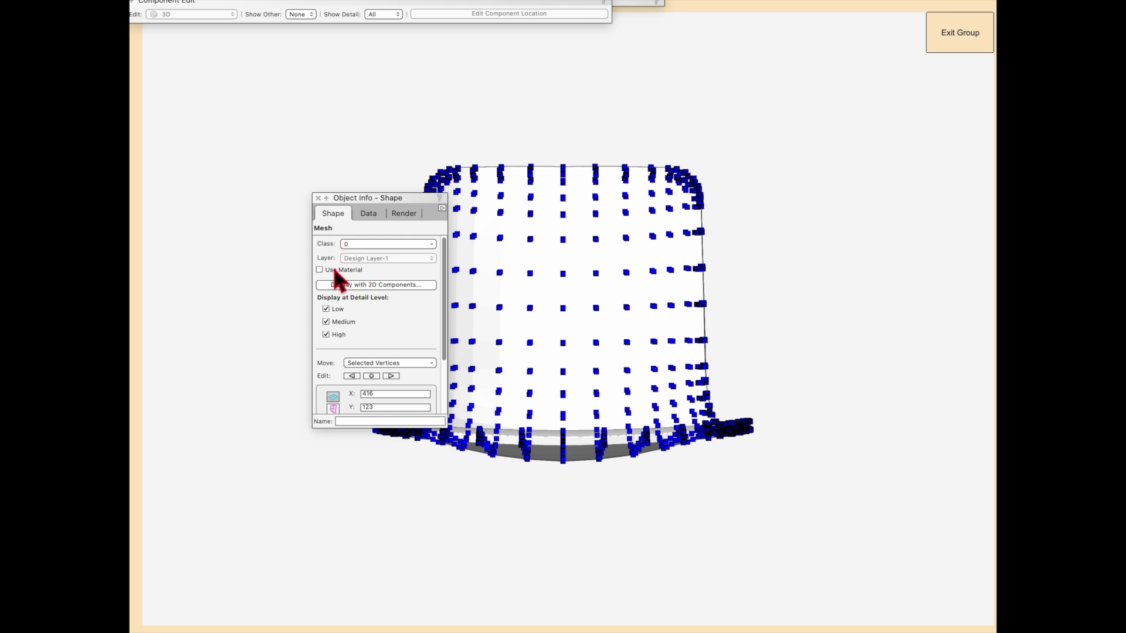
Assign the seat mesh to the None class and close the object information
{"action": "left_click", "coordinate": [373, 244]}
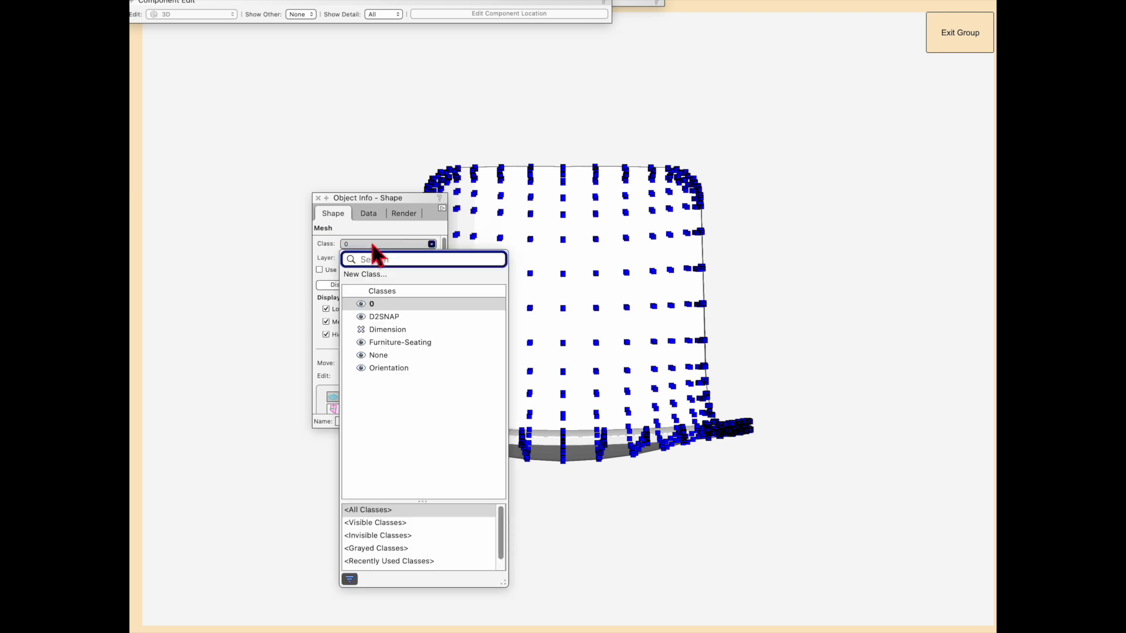
{"action": "left_click", "coordinate": [388, 355]}
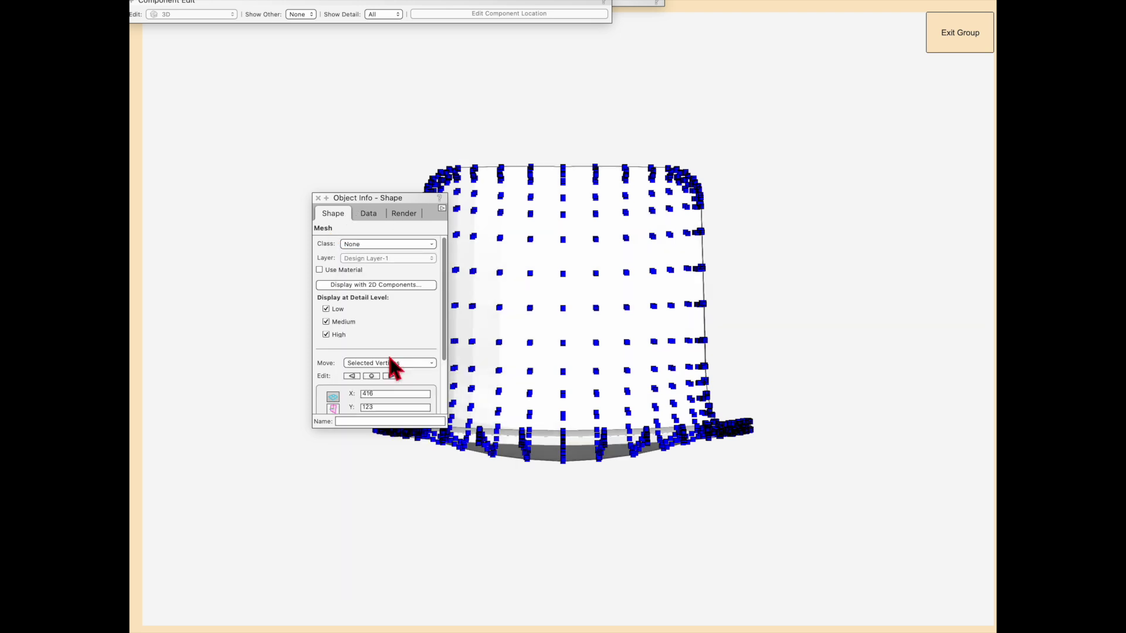
{"action": "left_click", "coordinate": [388, 243]}
{"action": "left_click", "coordinate": [376, 109]}
{"action": "left_click", "coordinate": [318, 199]}
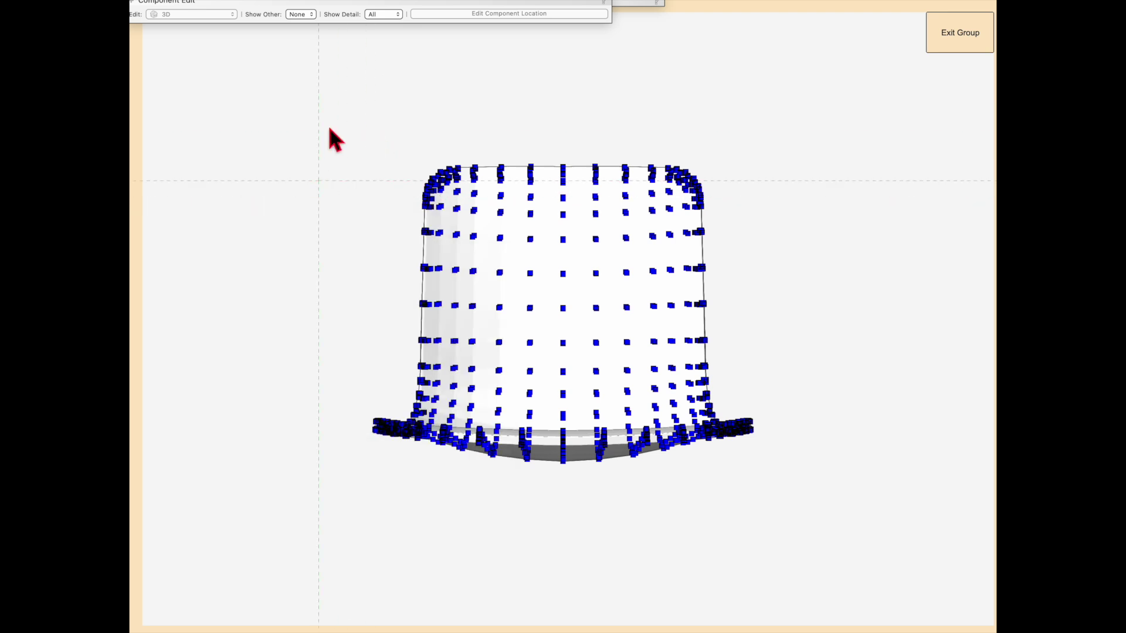
Simplify the seat mesh using the default mid-range quality
{"action": "left_click", "coordinate": [236, 0]}
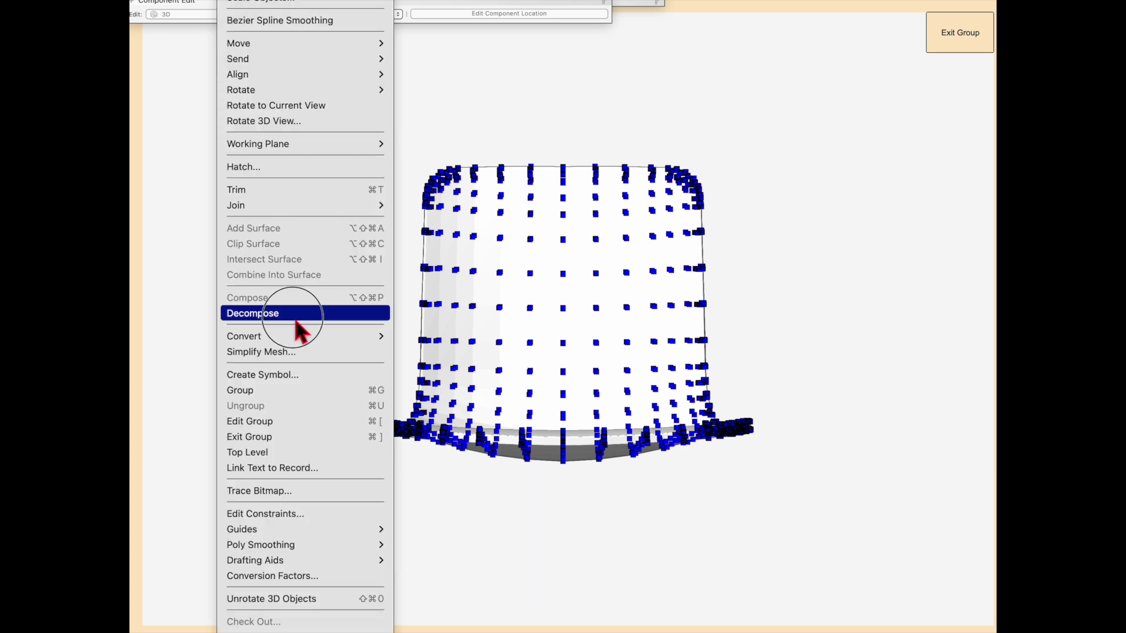
{"action": "left_click", "coordinate": [293, 359]}
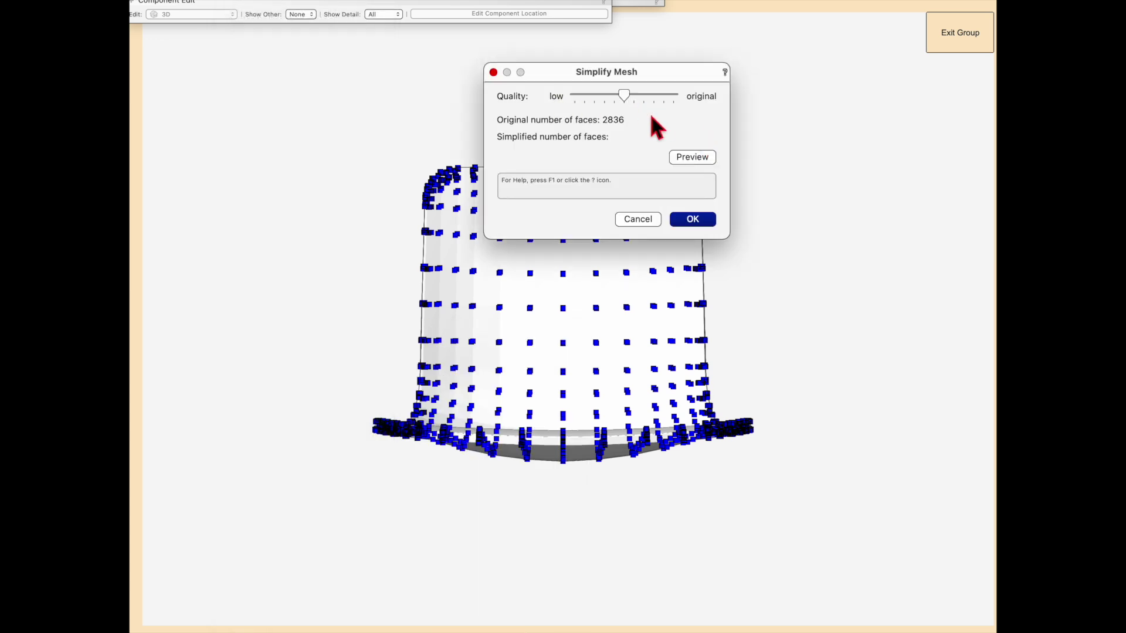
{"action": "left_click", "coordinate": [694, 221]}
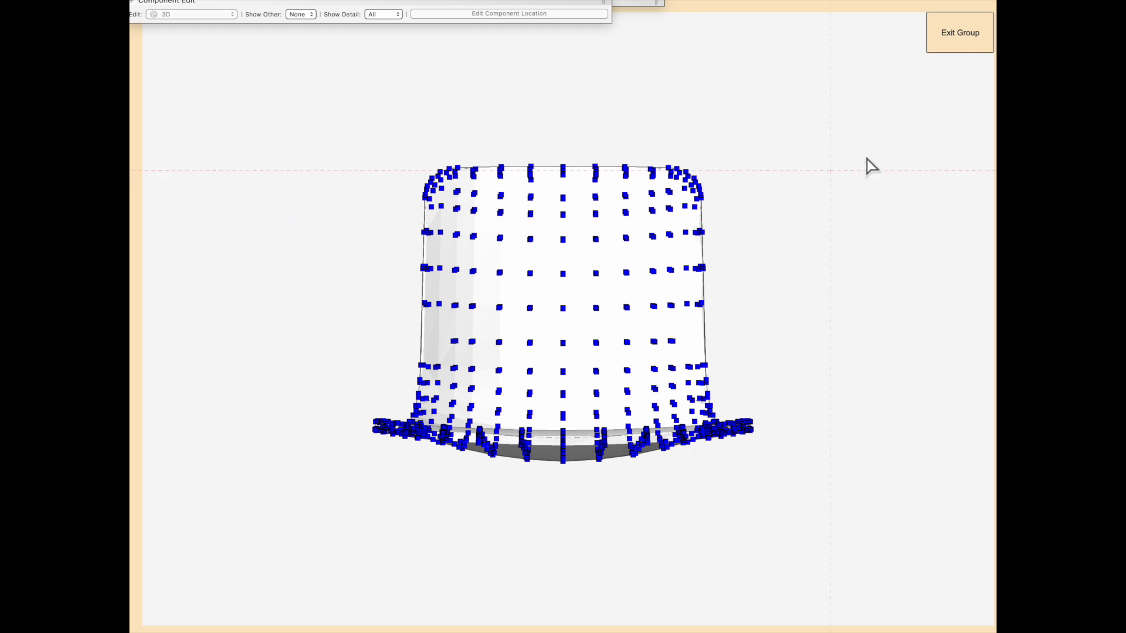
Show the deselected seat mesh from above in OpenGL shaded rendering
{"action": "key", "text": "0"}
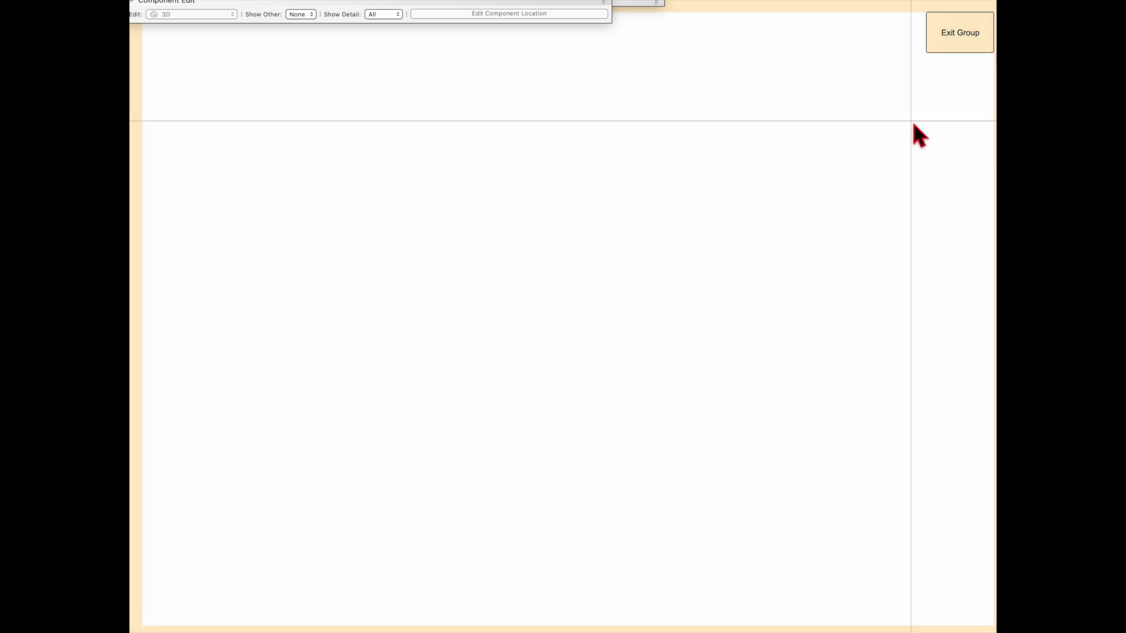
{"action": "key", "text": "super+6"}
{"action": "key", "text": "super+2"}
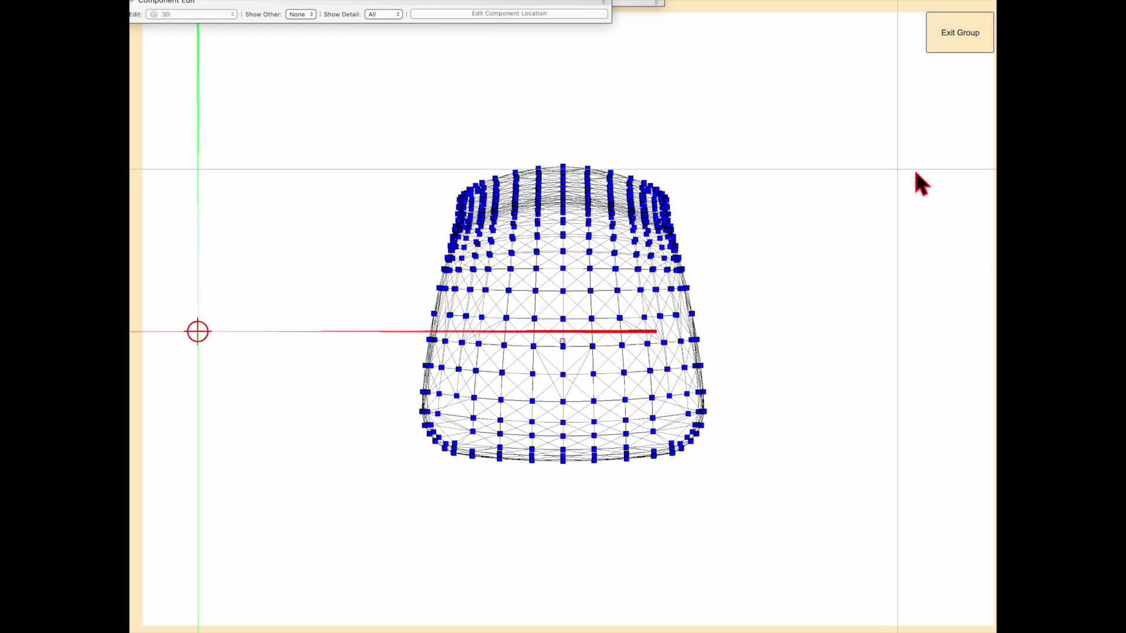
{"action": "left_click", "coordinate": [857, 278]}
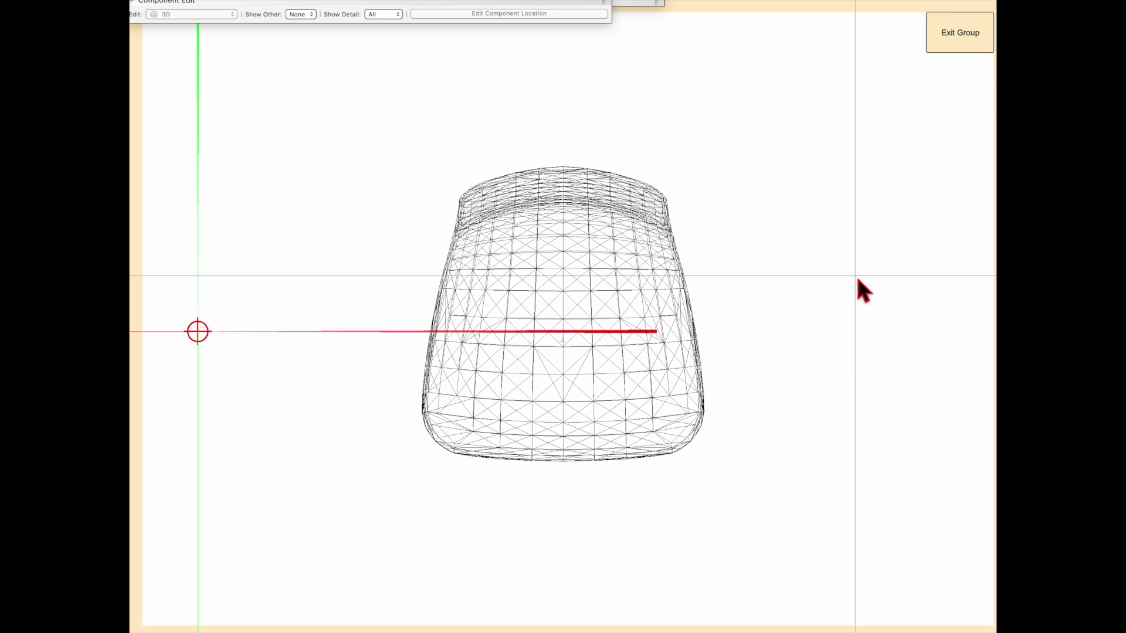
{"action": "key", "text": "shift+super+g"}
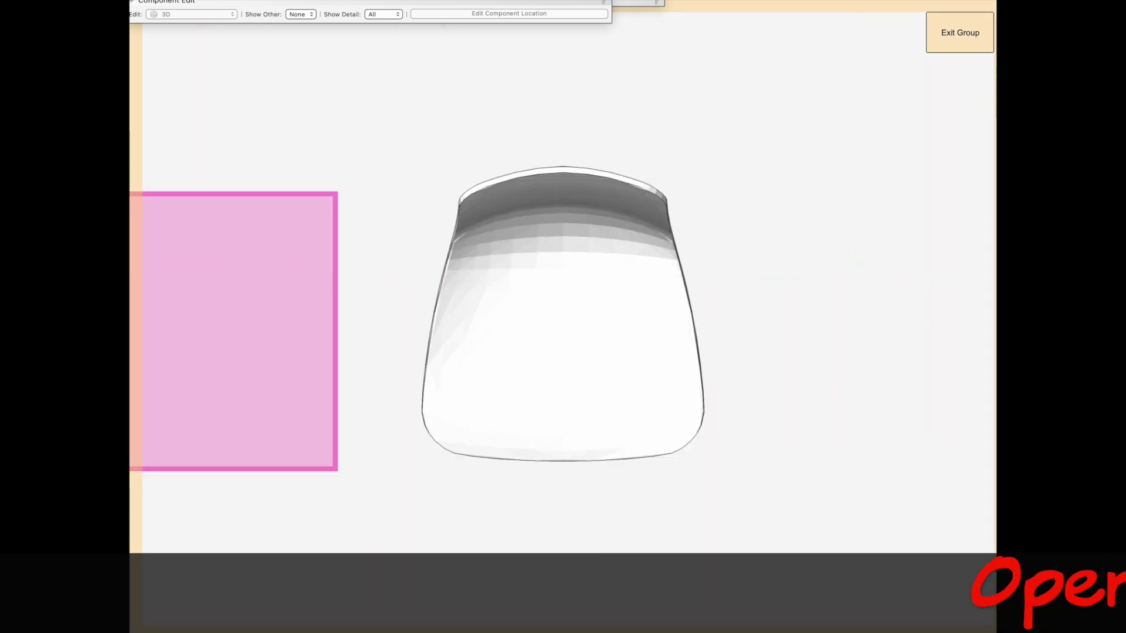
Set the OpenGL rendering options to Very High detail with edges drawn and shadows enabled at High quality
{"action": "left_click", "coordinate": [242, 0]}
{"action": "mouse_move", "coordinate": [199, 0]}
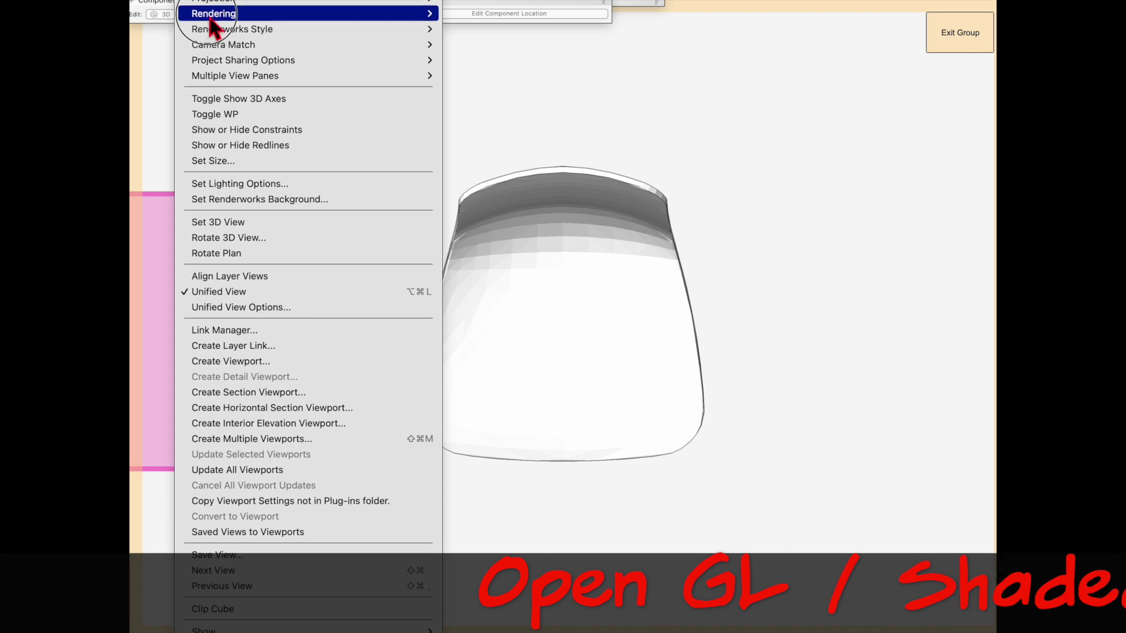
{"action": "left_click", "coordinate": [553, 108]}
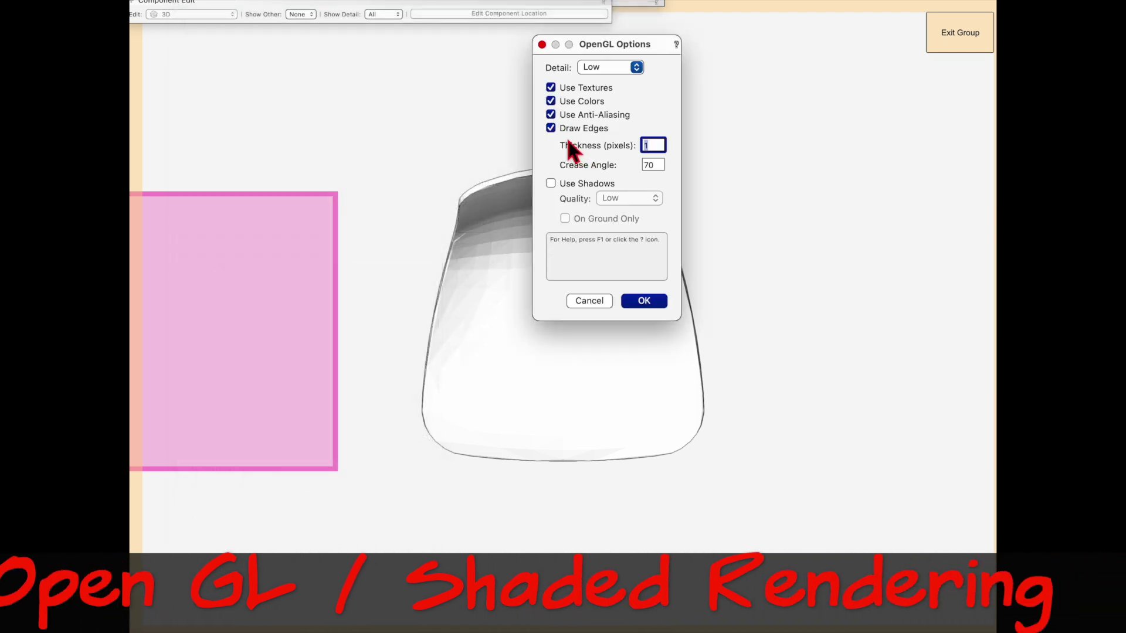
{"action": "left_click", "coordinate": [564, 127]}
{"action": "left_click", "coordinate": [564, 126]}
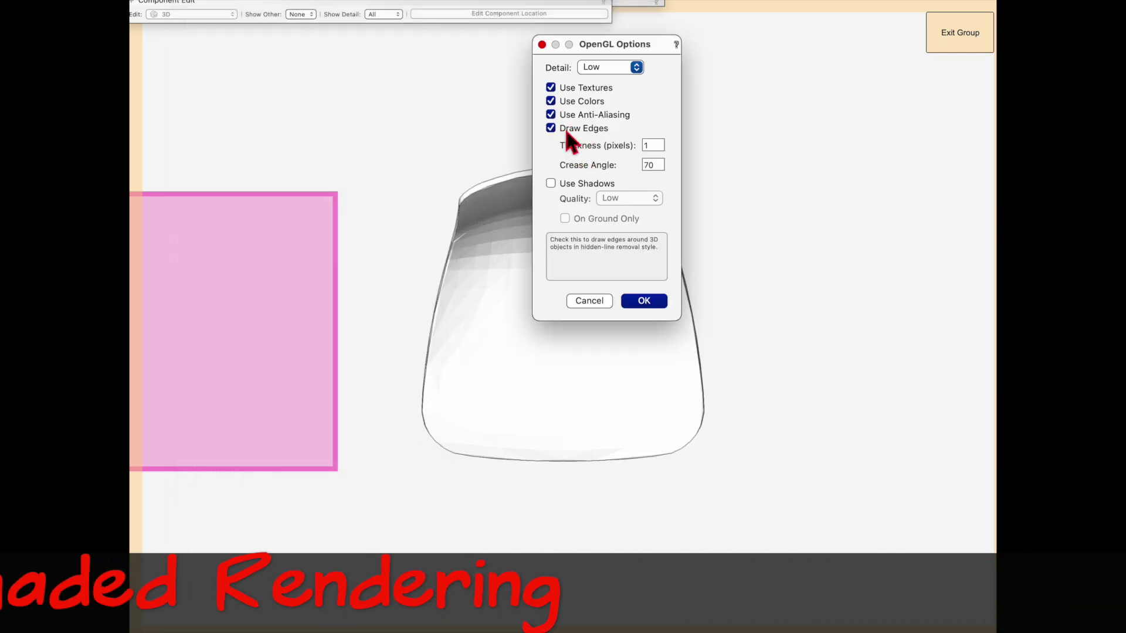
{"action": "left_click", "coordinate": [564, 127]}
{"action": "left_click", "coordinate": [564, 127]}
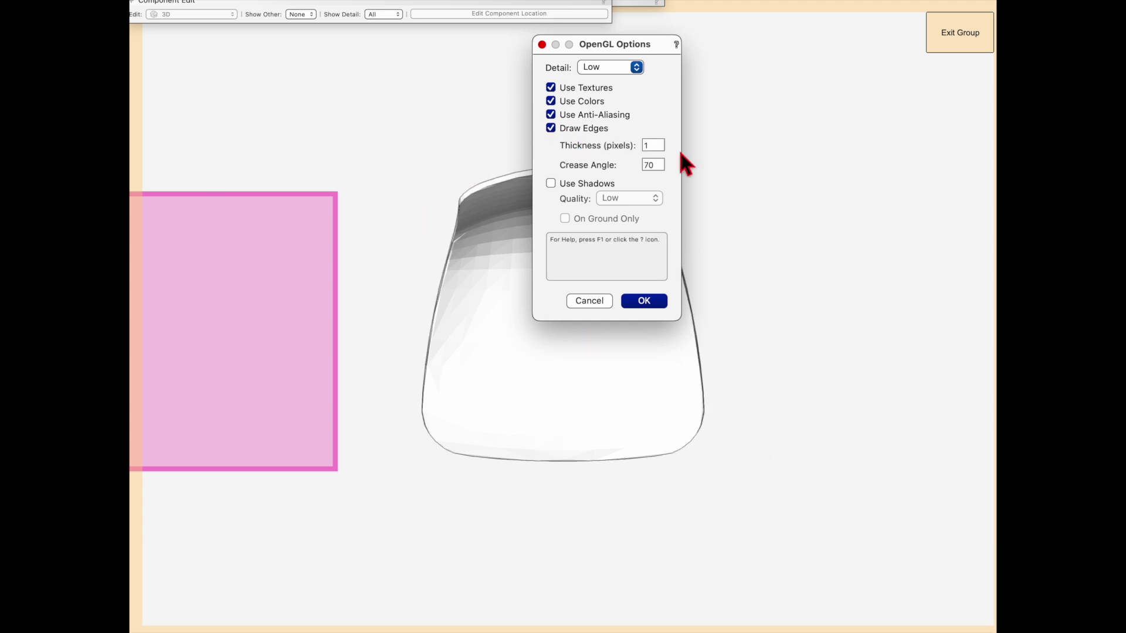
{"action": "left_click", "coordinate": [613, 69]}
{"action": "left_click", "coordinate": [616, 113]}
{"action": "left_click", "coordinate": [596, 183]}
{"action": "left_click", "coordinate": [615, 199]}
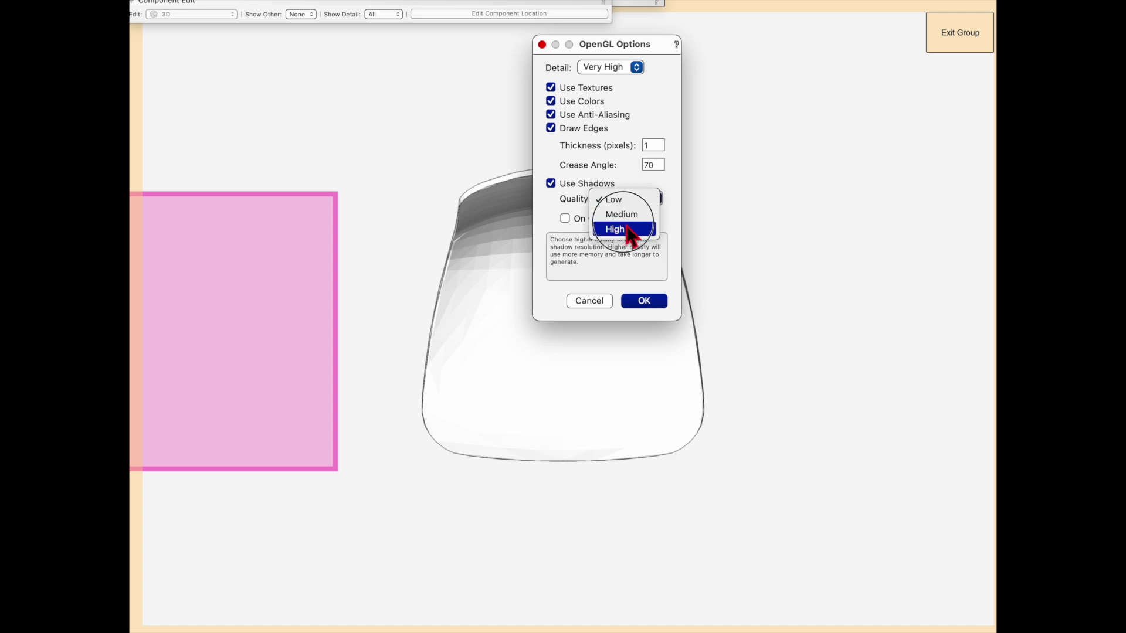
{"action": "left_click", "coordinate": [627, 229]}
{"action": "left_click", "coordinate": [644, 301]}
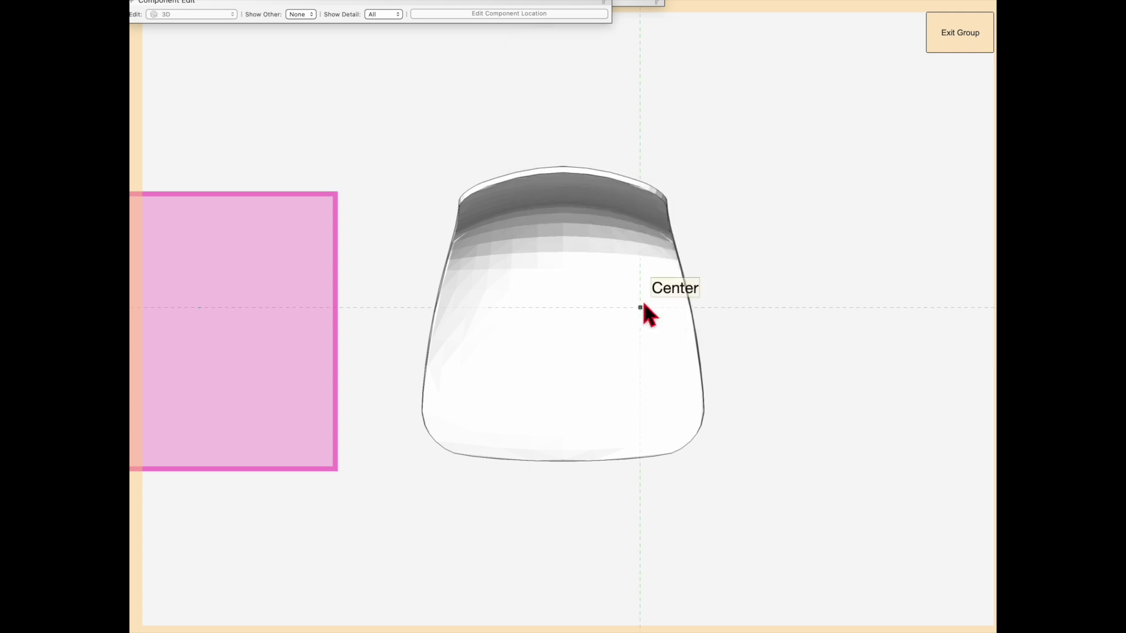
Select the whole seat mesh in plan view and move it by an X offset of -24"
{"action": "left_click_drag", "start_coordinate": [598, 374], "coordinate": [487, 241]}
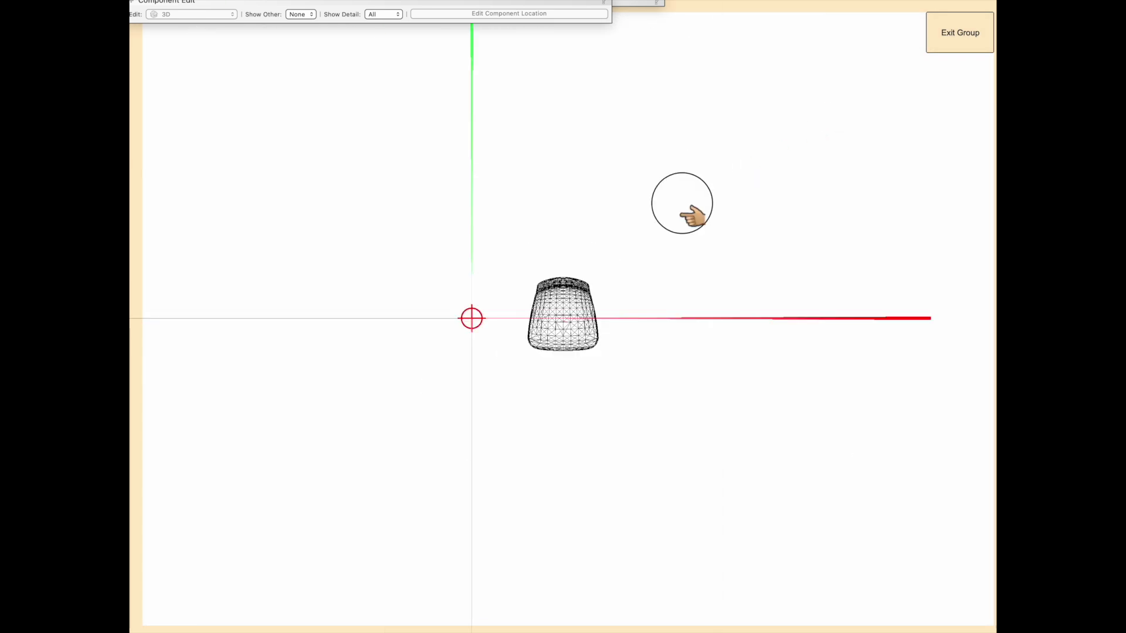
{"action": "key", "text": "super+a"}
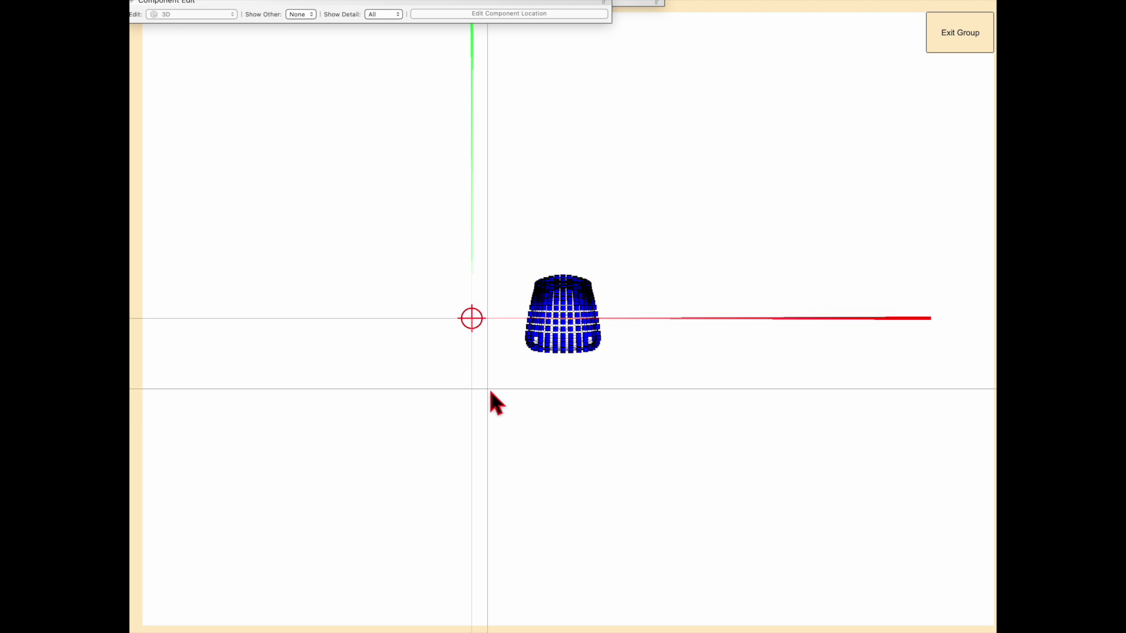
{"action": "key", "text": "super+m"}
{"action": "type", "text": "-24"}
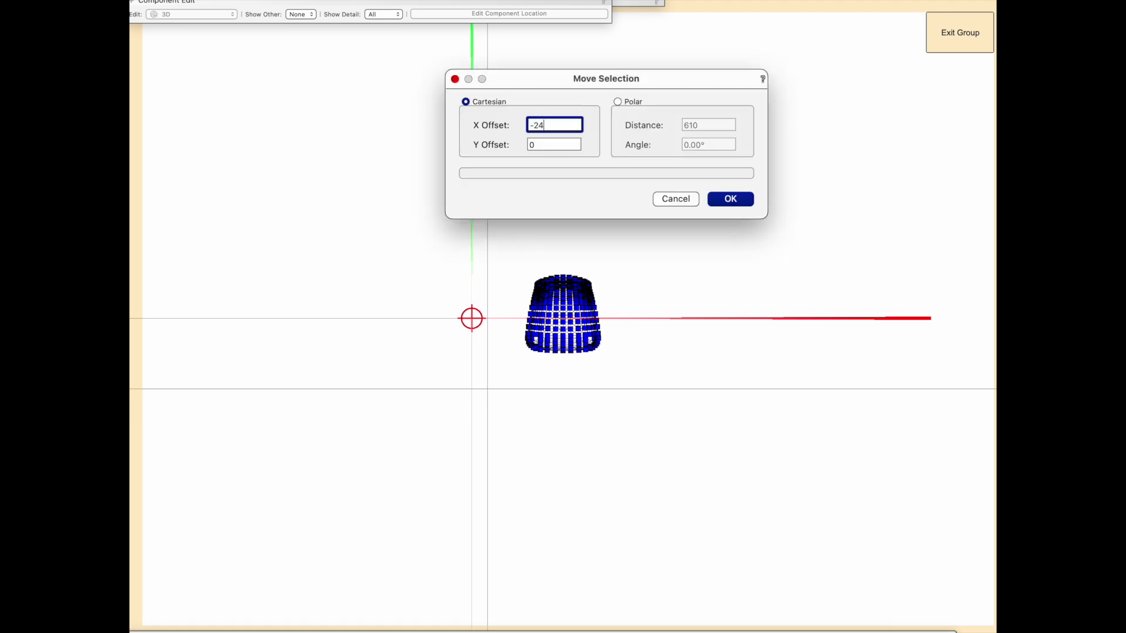
{"action": "type", "text": "\""}
{"action": "key", "text": "Return"}
Exit the seat's group and move the stool frame by an X offset of 36" so it sits under the seat
{"action": "left_click", "coordinate": [960, 32]}
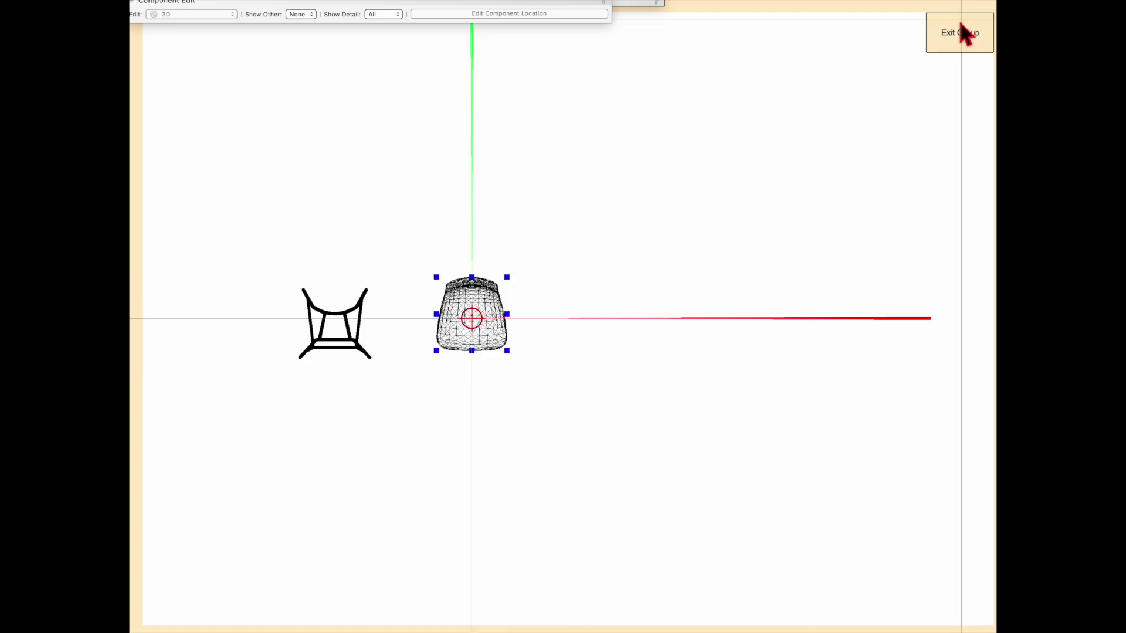
{"action": "left_click_drag", "start_coordinate": [234, 267], "coordinate": [417, 423]}
{"action": "key", "text": "super+m"}
{"action": "type", "text": "36"}
{"action": "key", "text": "Return"}
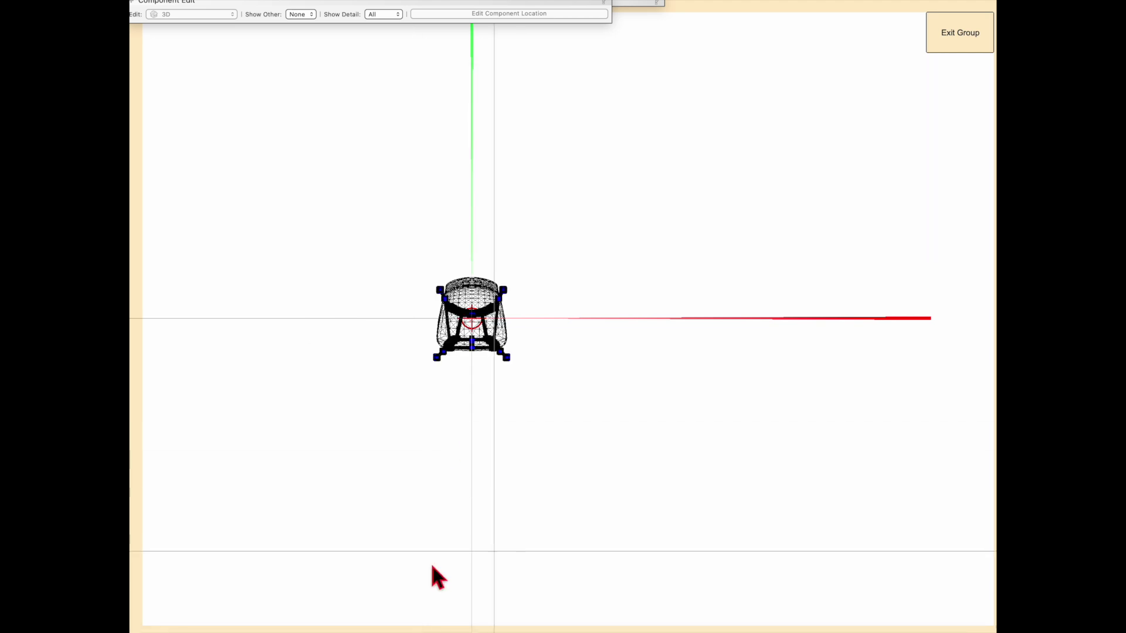
Compare the finished stool symbol's 2D plan graphics with its shaded and wireframe 3D appearance from above
{"action": "left_click_drag", "start_coordinate": [402, 231], "coordinate": [557, 437]}
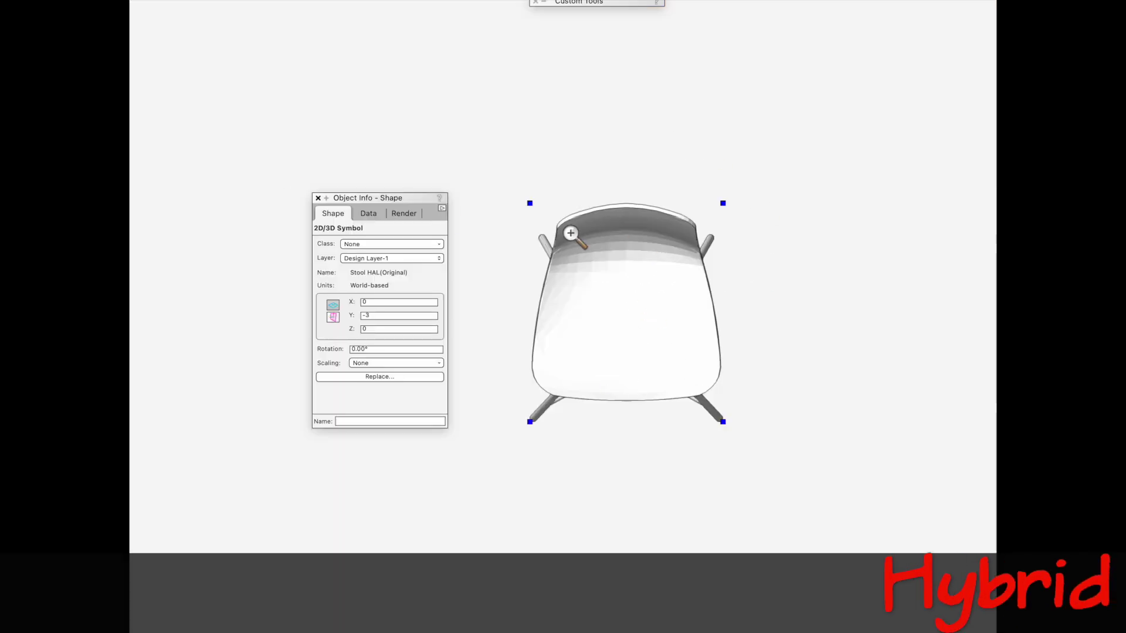
{"action": "key", "text": "0"}
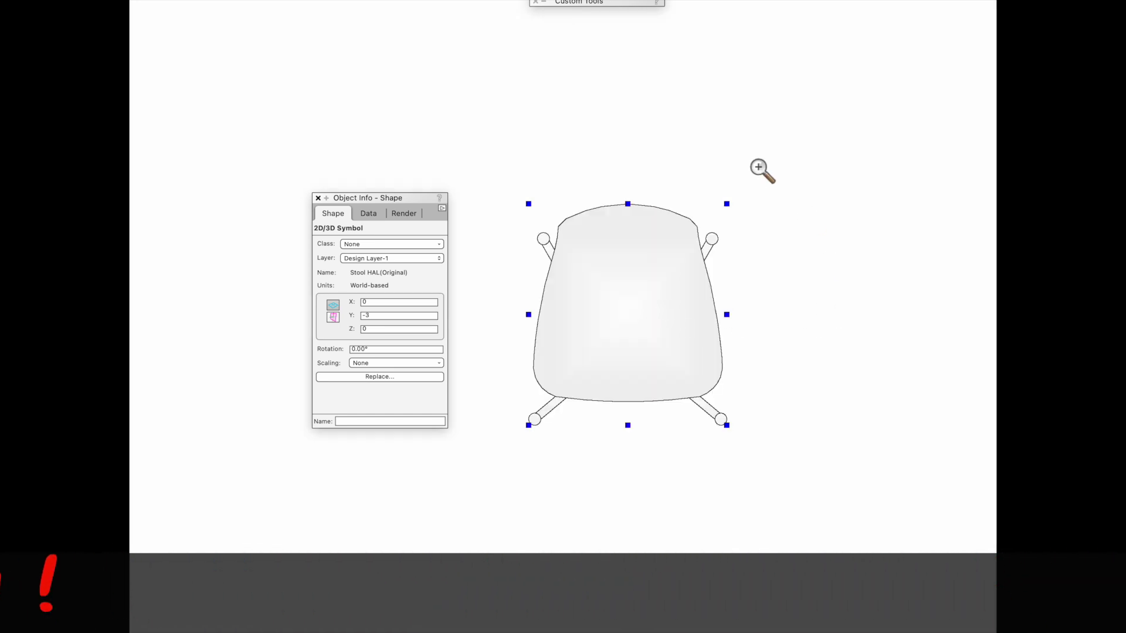
{"action": "key", "text": "5"}
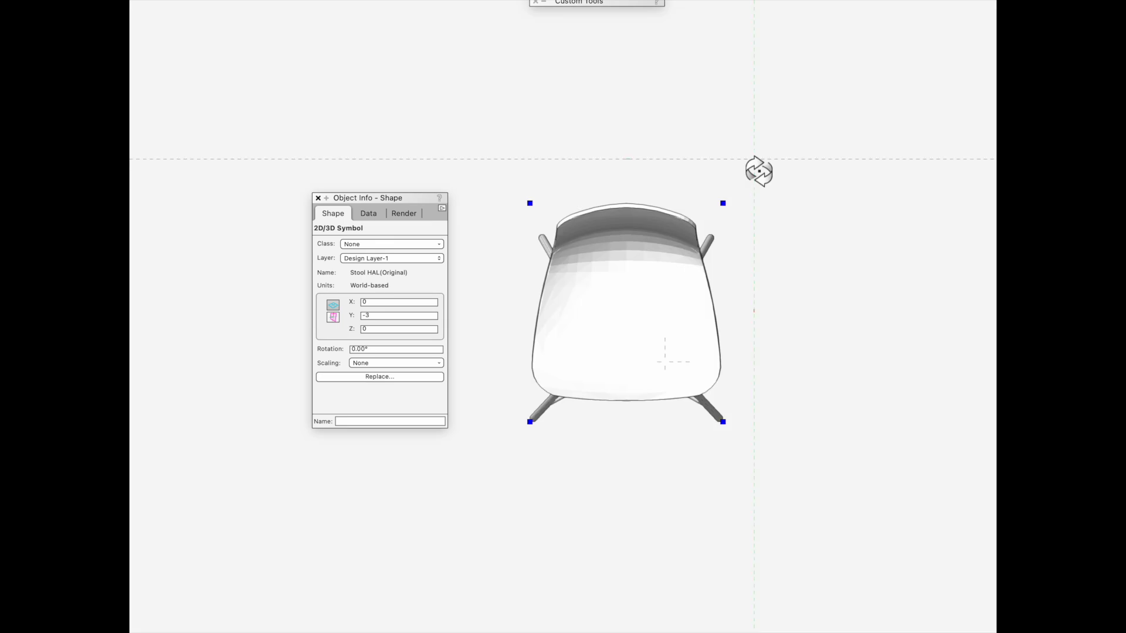
{"action": "key", "text": "ctrl+shift+w"}
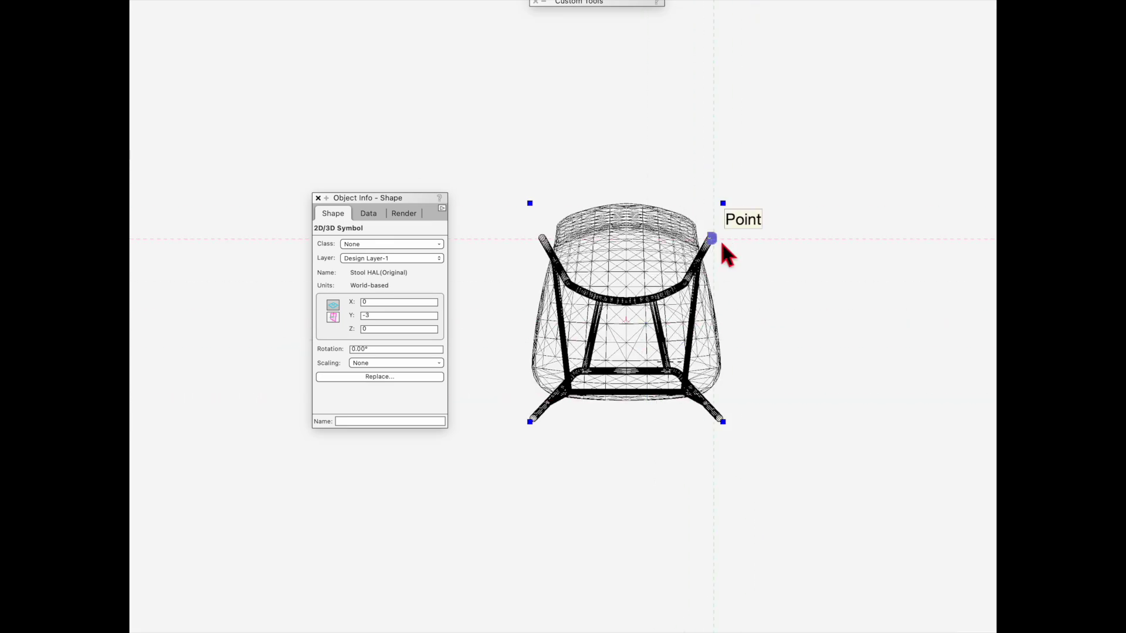
{"action": "key", "text": "0"}
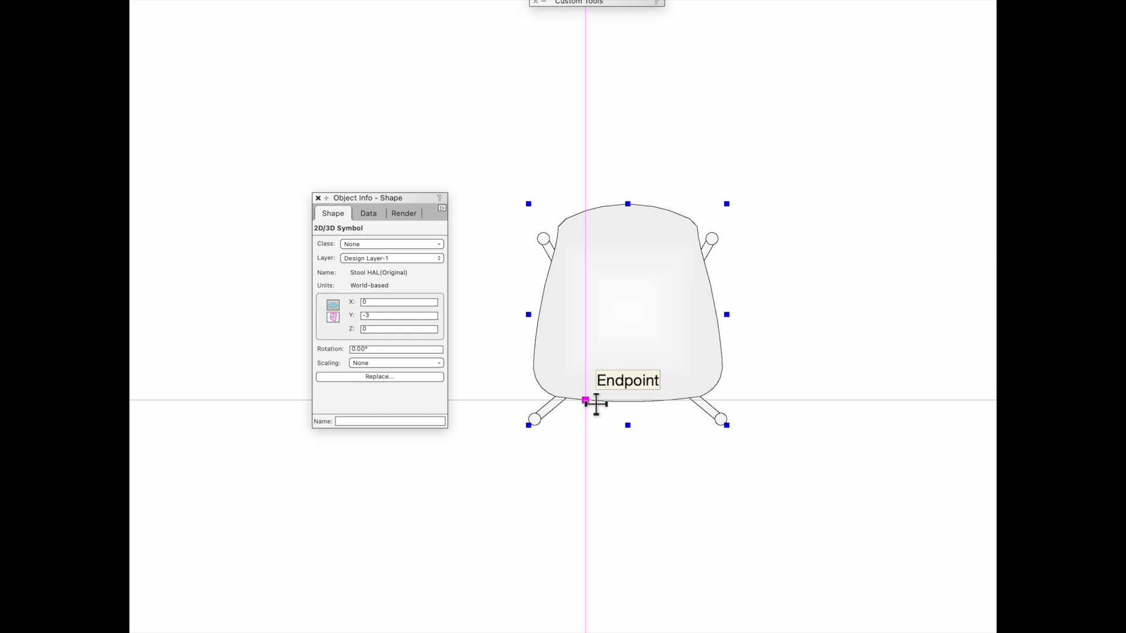
{"action": "key", "text": "super+shift+g"}
{"action": "key", "text": "super+shift+w"}
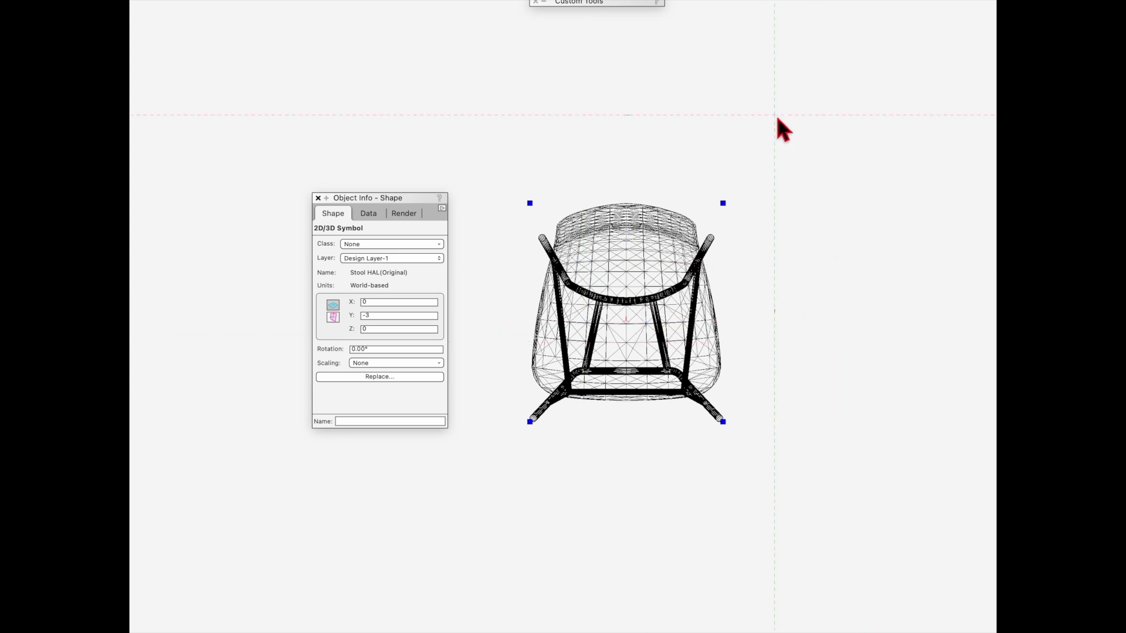
Show the stool symbol in shaded rendering from above and hide the Object Info palette
{"action": "key", "text": "super+shift+g"}
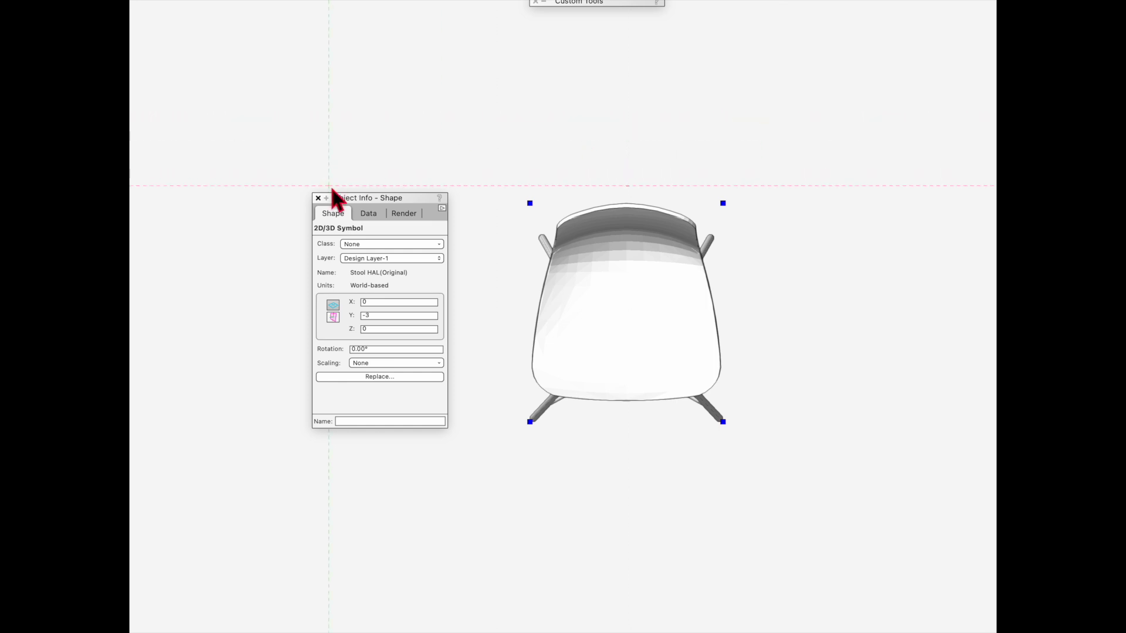
{"action": "key", "text": "super+i"}
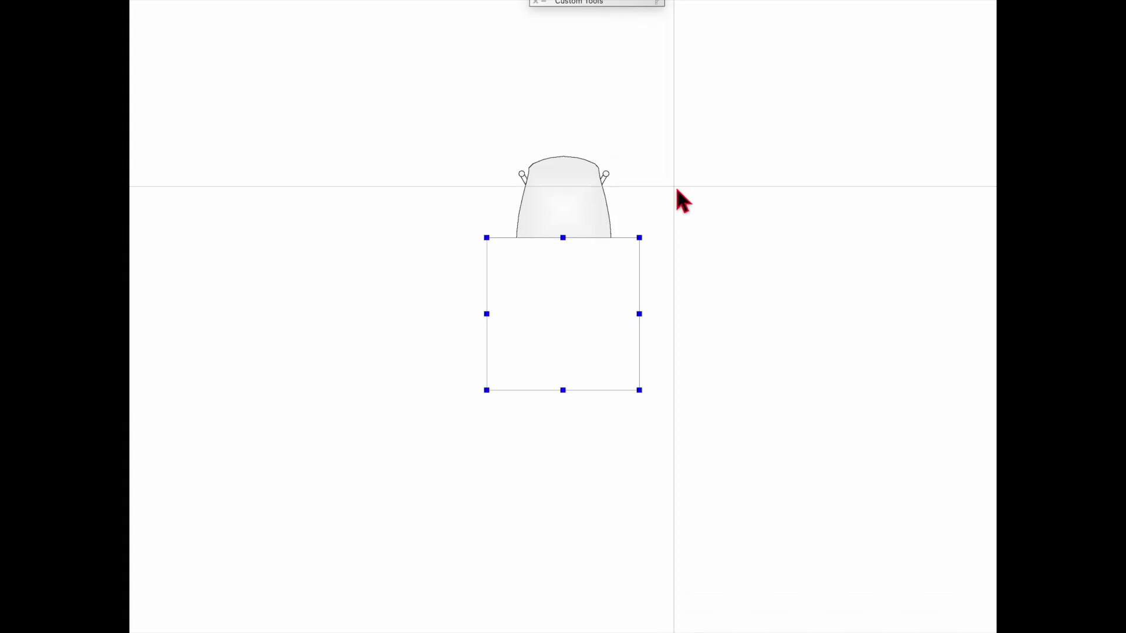
Bring the stool in front of the square table and rotate a duplicate of it by -180° about the table's centre
{"action": "left_click", "coordinate": [559, 192]}
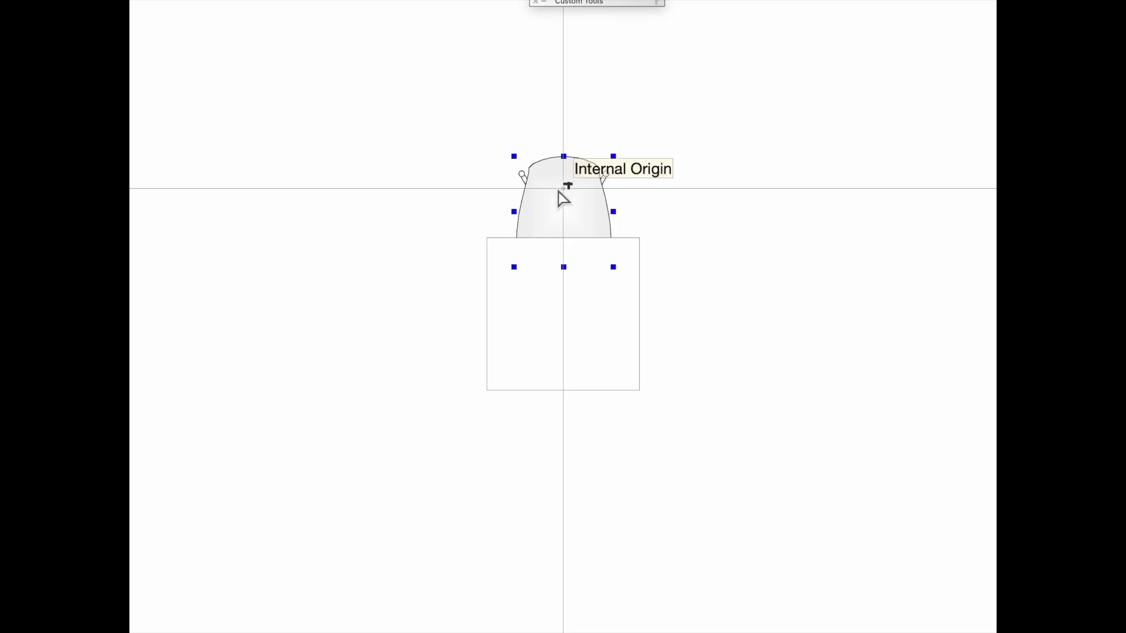
{"action": "key", "text": "super+f"}
{"action": "key", "text": "alt+equal"}
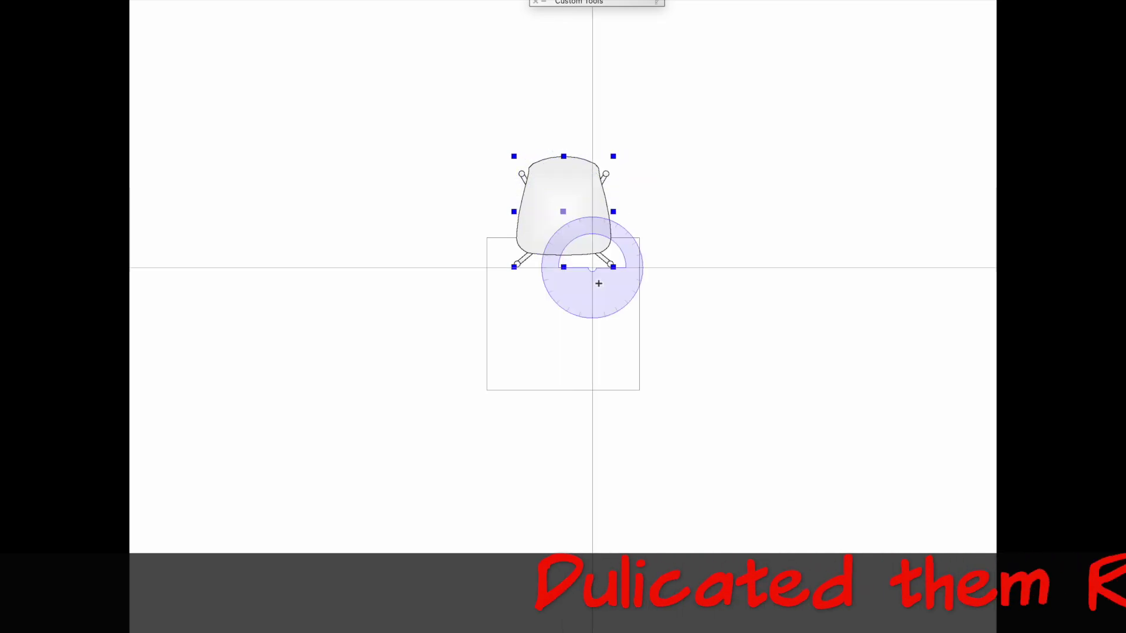
{"action": "left_click", "coordinate": [563, 312]}
{"action": "left_click", "coordinate": [563, 206]}
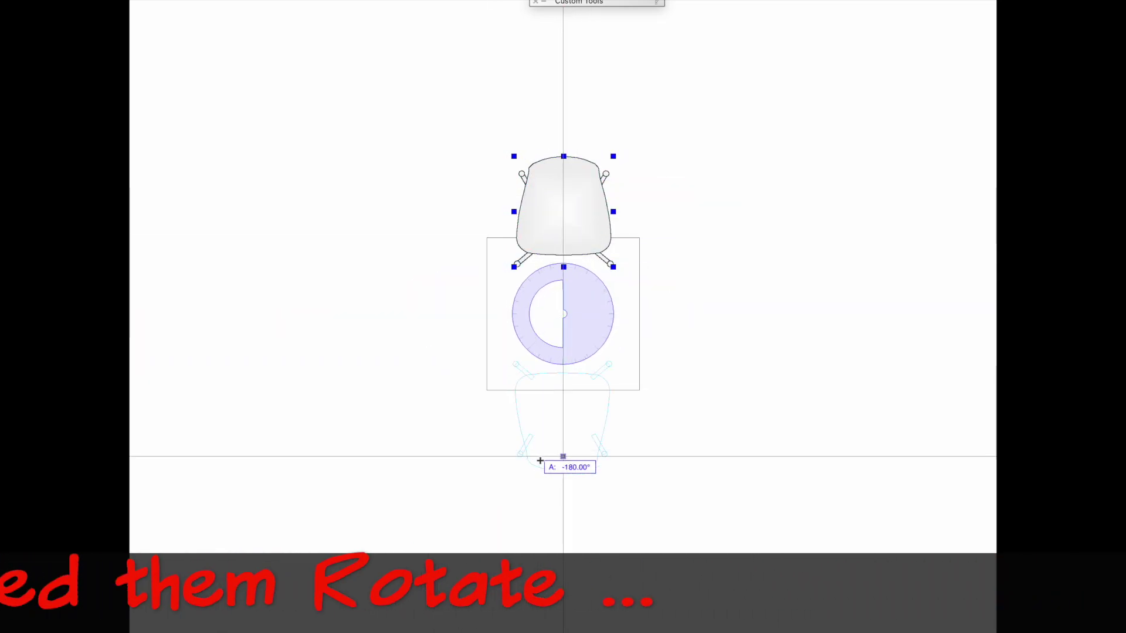
{"action": "left_click", "coordinate": [533, 458]}
Select both stools on opposite sides of the square table together
{"action": "left_click", "coordinate": [565, 197]}
{"action": "left_click", "coordinate": [567, 421], "text": "shift"}
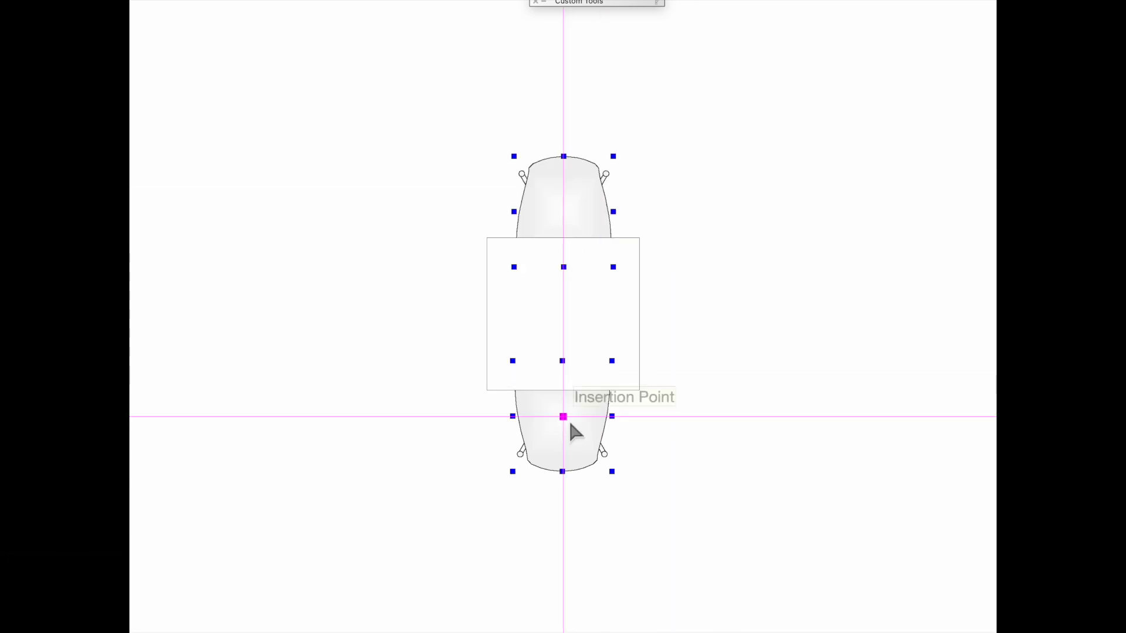